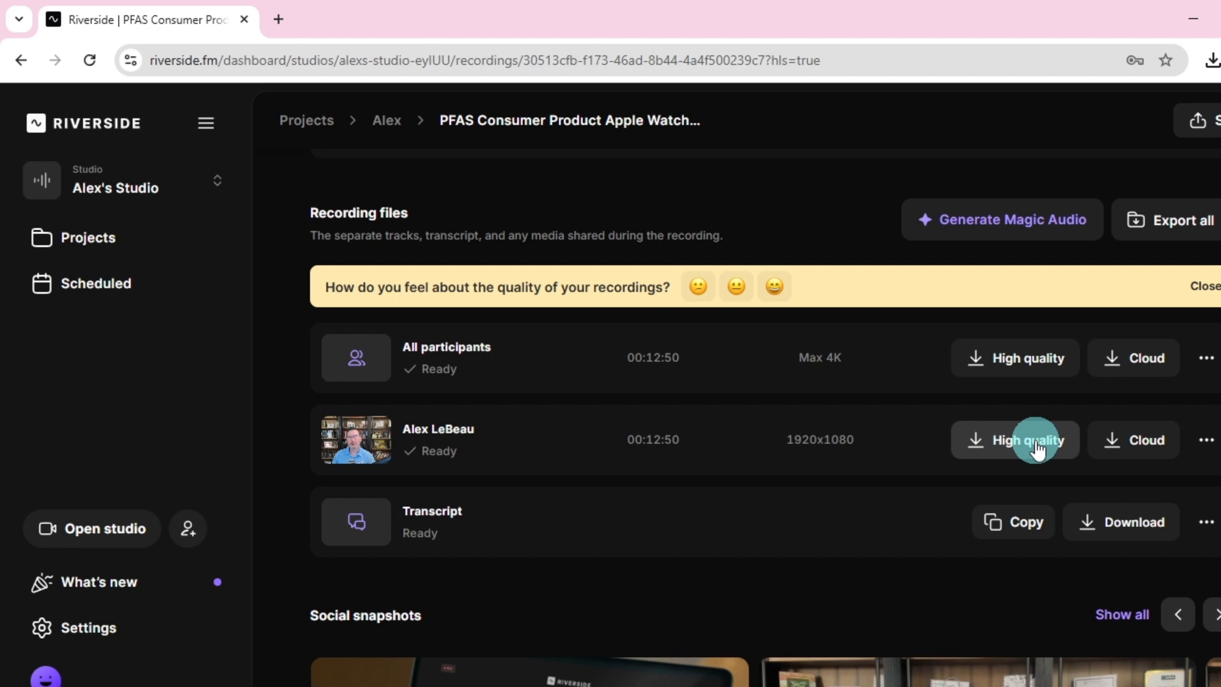
Step: Download the individual participant's high-quality track as raw WAV audio from the recording files
{"action": "scroll", "coordinate": [537, 429], "scroll_direction": "up", "scroll_amount": 10}
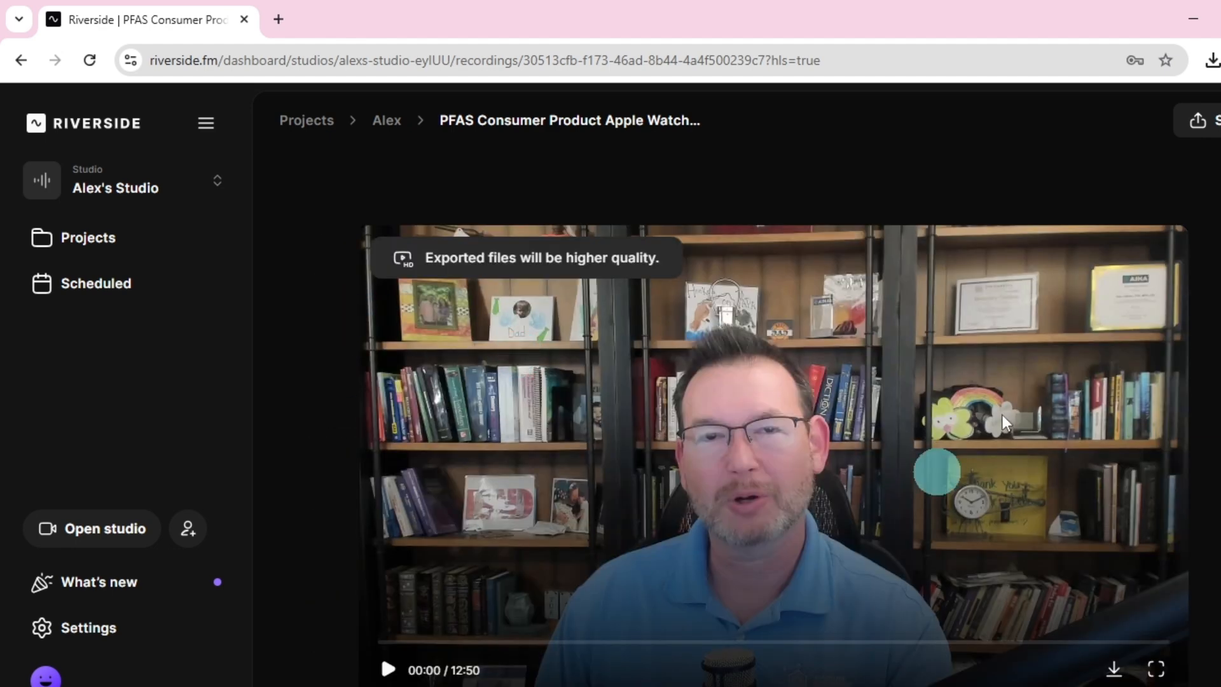
{"action": "scroll", "coordinate": [514, 424], "scroll_direction": "down", "scroll_amount": 8}
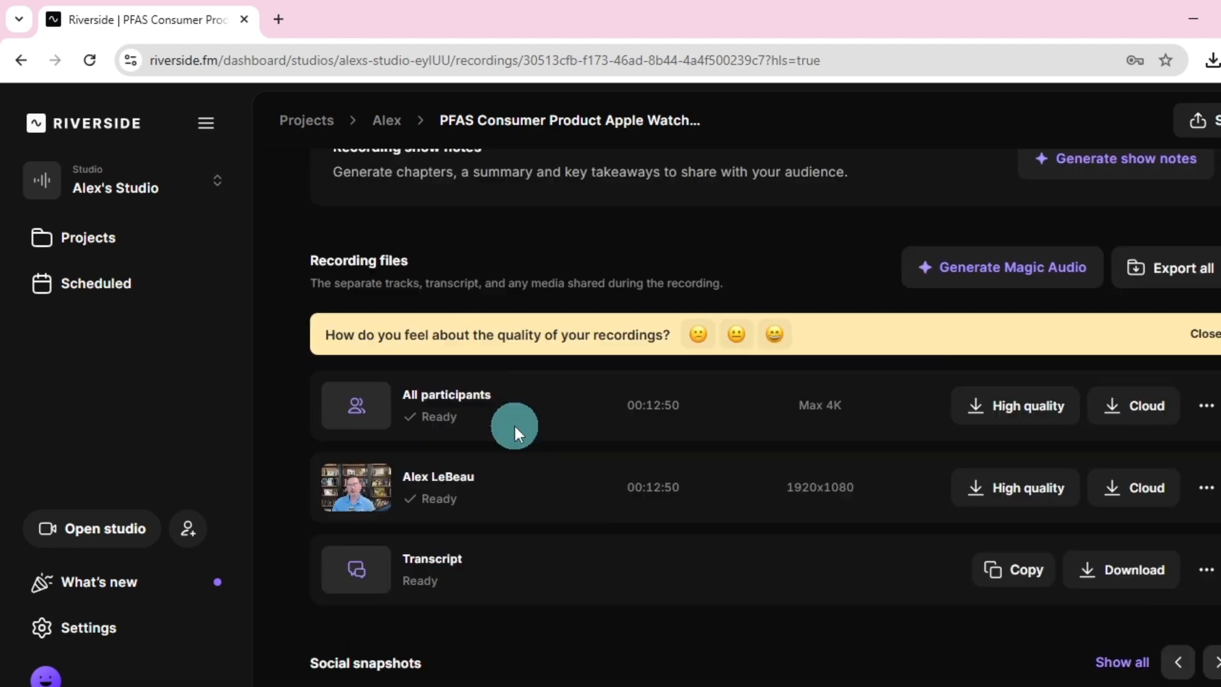
{"action": "left_click", "coordinate": [1038, 438]}
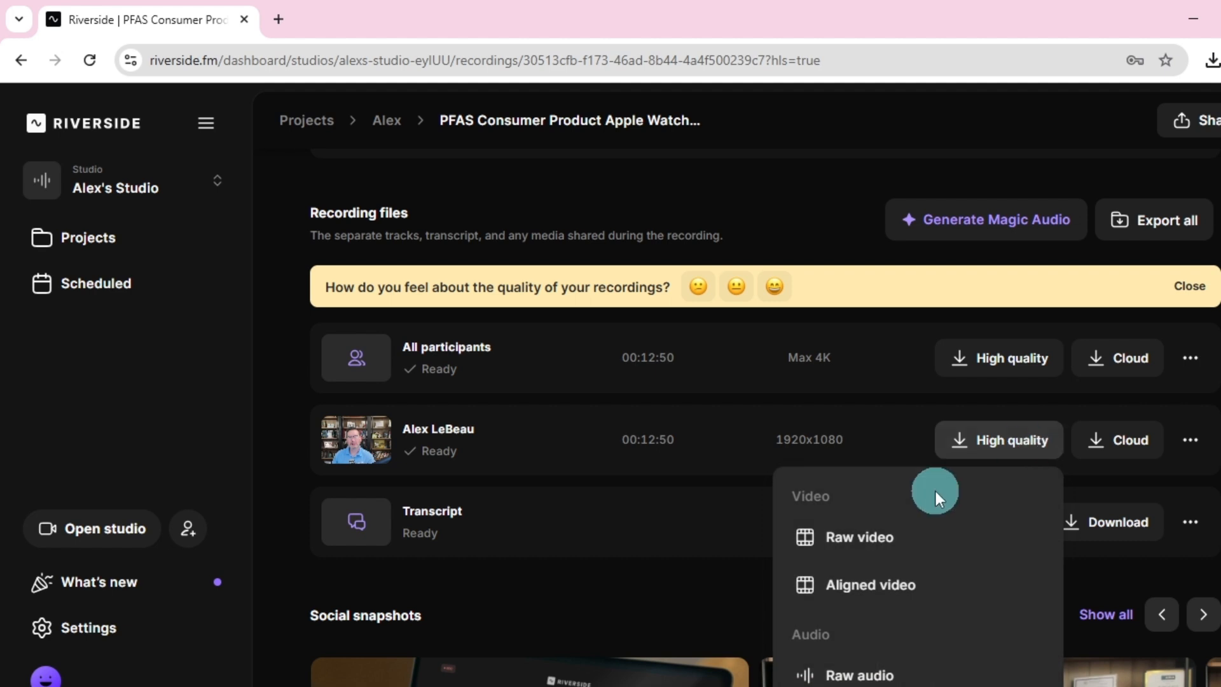
{"action": "scroll", "coordinate": [881, 595], "scroll_direction": "down", "scroll_amount": 2}
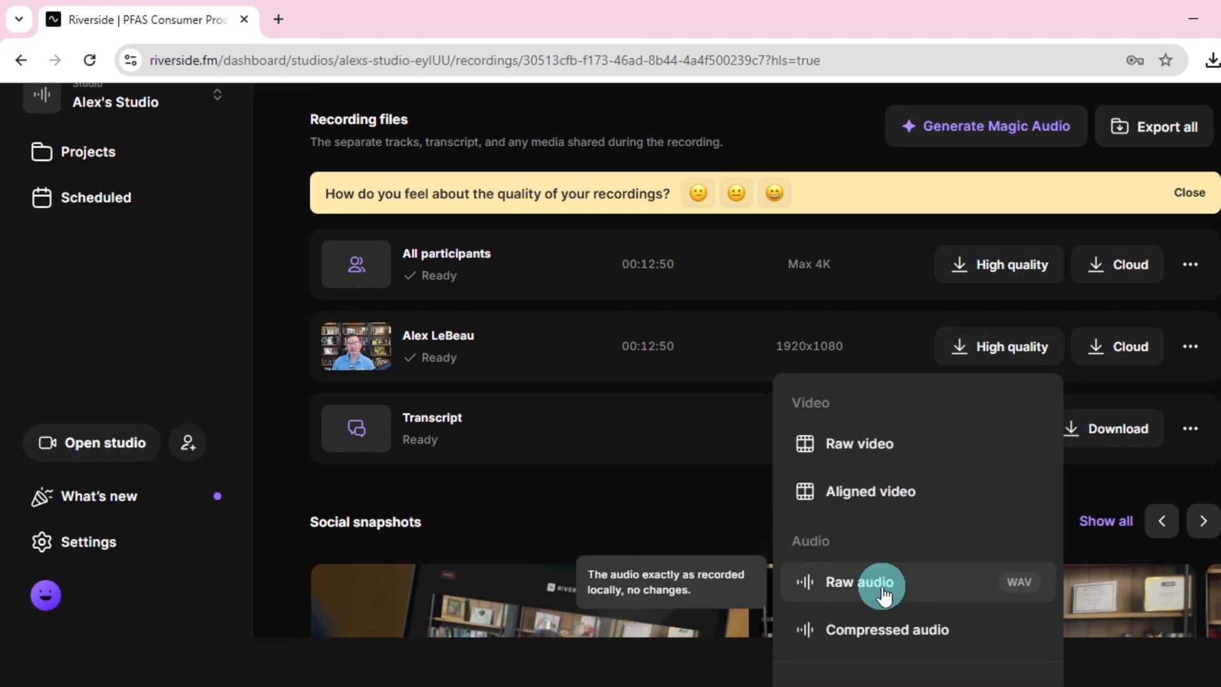
{"action": "left_click", "coordinate": [882, 588]}
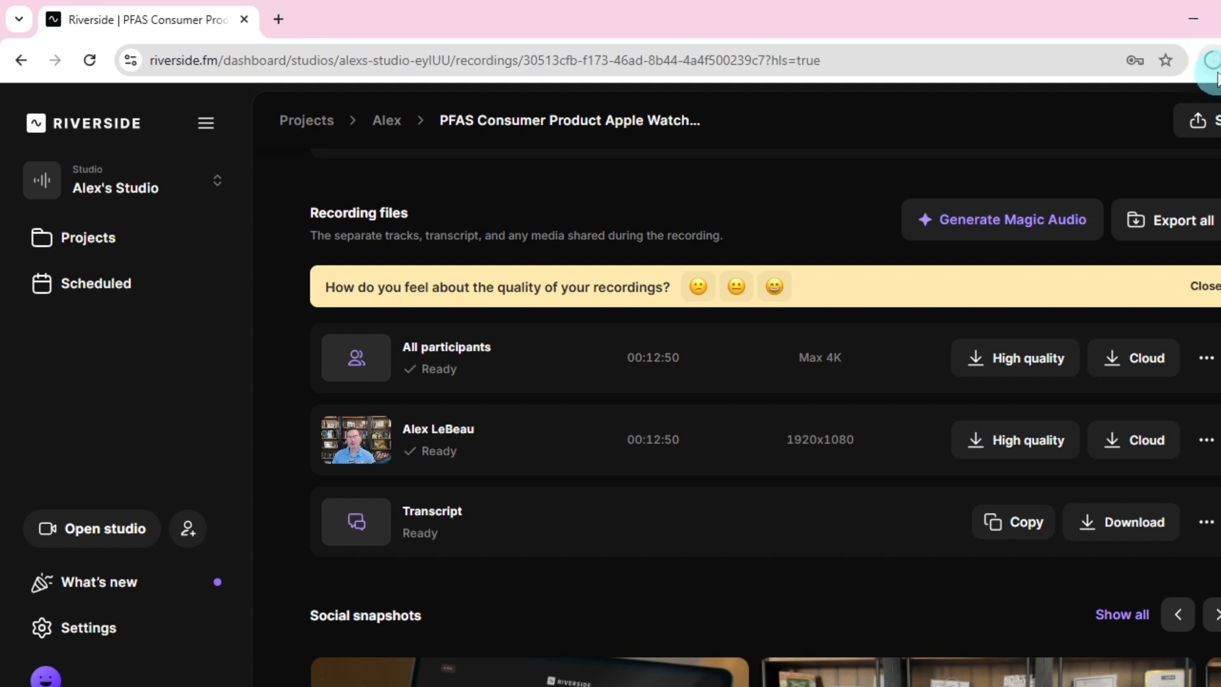
Step: Open descript.com in a new browser tab and bring up the Descript projects list
{"action": "left_click", "coordinate": [277, 21]}
{"action": "left_click", "coordinate": [403, 60]}
{"action": "type", "text": "desc"}
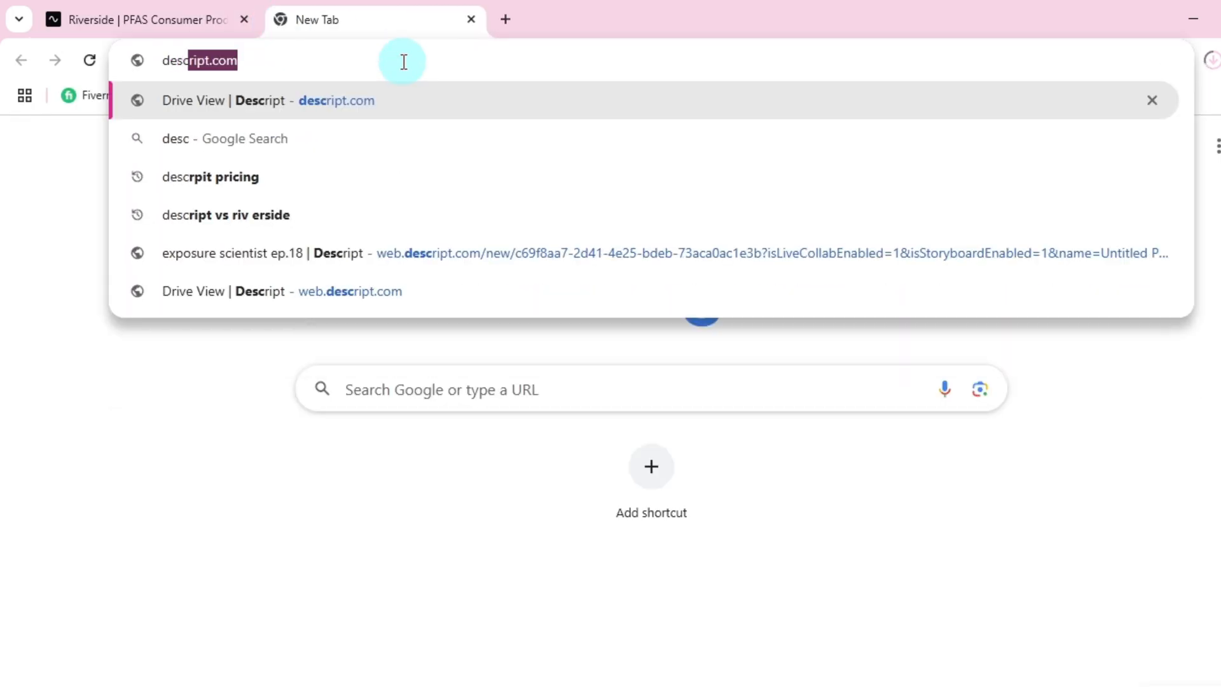
{"action": "type", "text": "ript"}
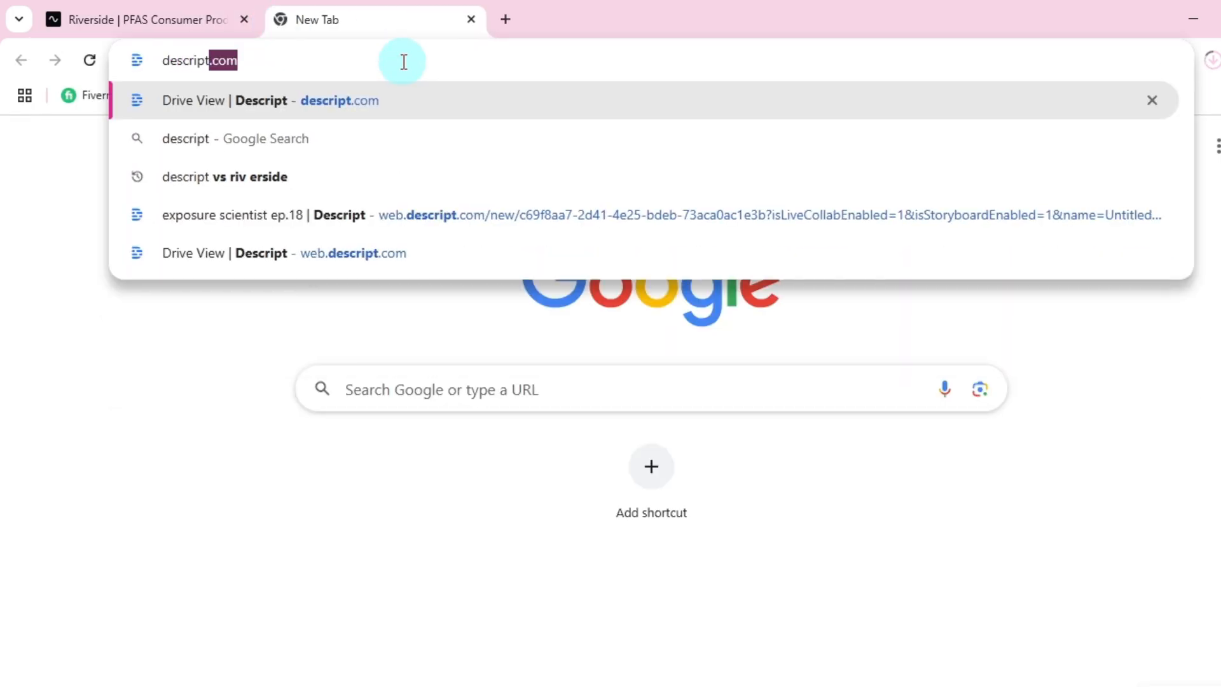
{"action": "key", "text": "Right"}
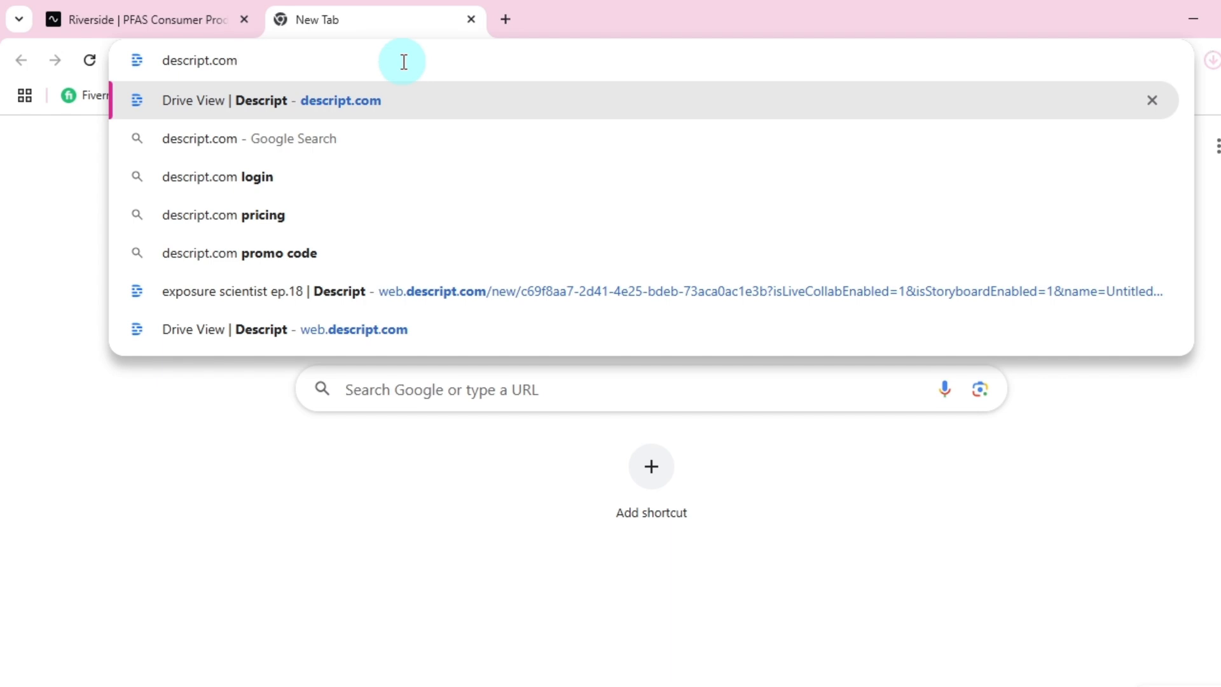
{"action": "key", "text": "Return"}
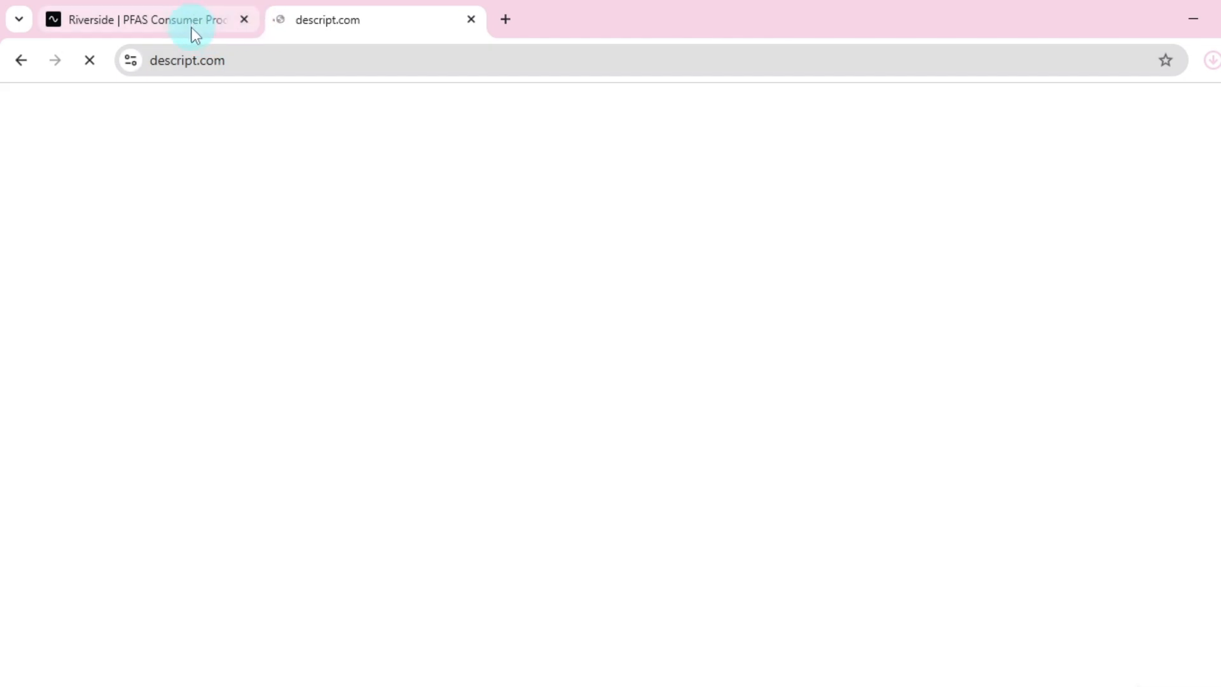
{"action": "mouse_move", "coordinate": [192, 28]}
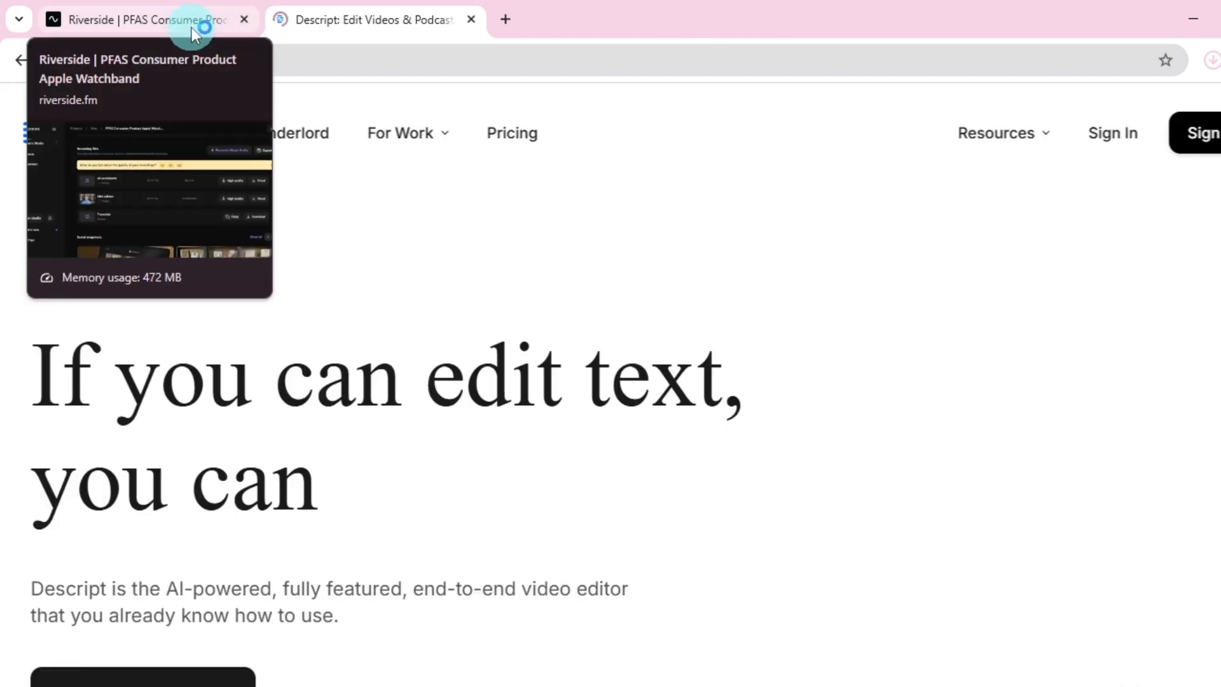
{"action": "left_click", "coordinate": [192, 28]}
{"action": "left_click", "coordinate": [374, 22]}
{"action": "scroll", "coordinate": [474, 399], "scroll_direction": "down", "scroll_amount": 3}
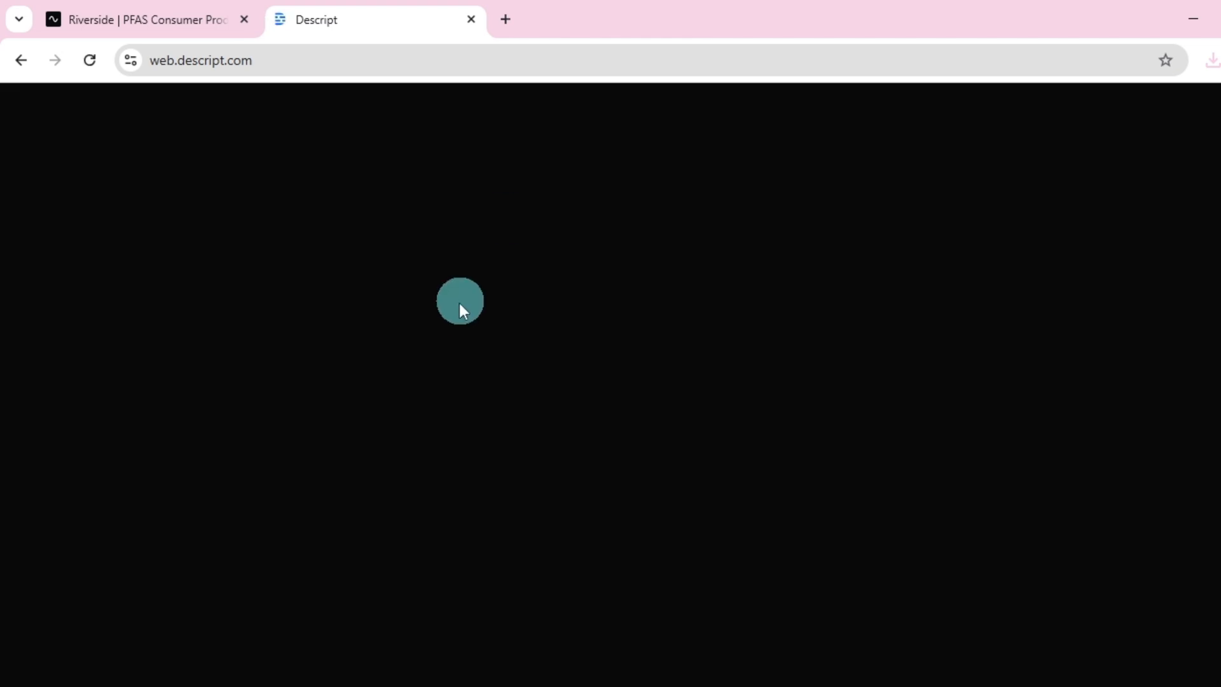
{"action": "left_click", "coordinate": [653, 607]}
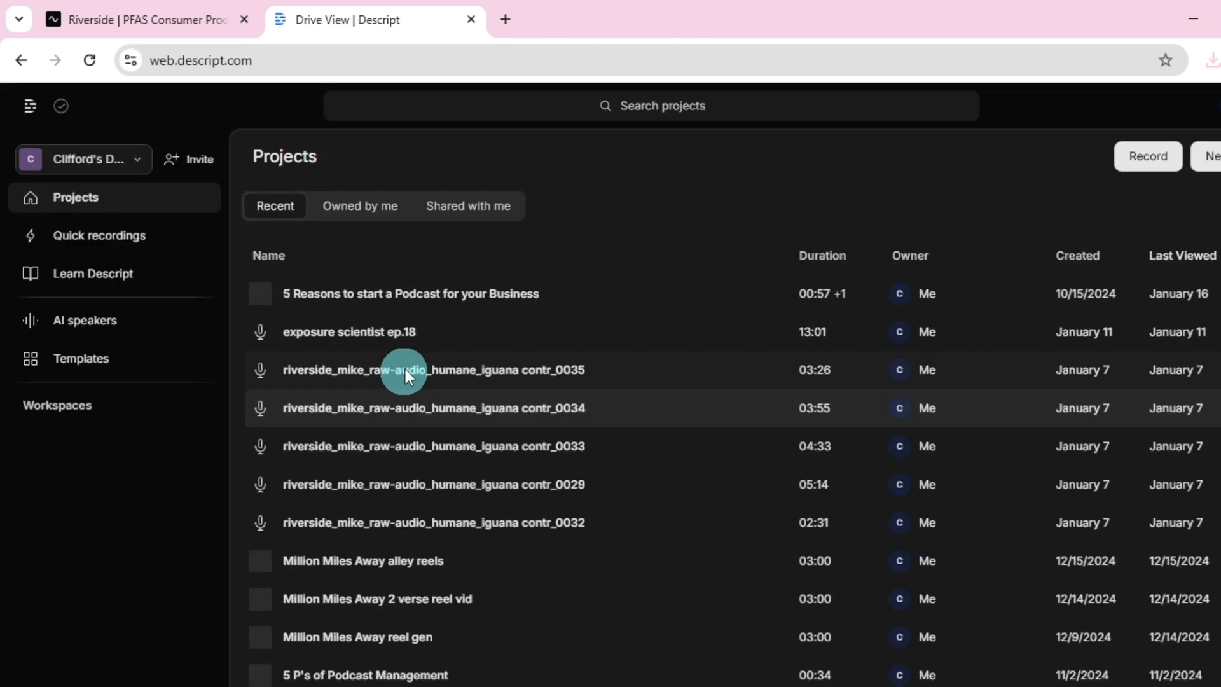
Step: Create a new project and import the newly downloaded raw audio file from the Downloads folder
{"action": "left_click", "coordinate": [1207, 200]}
{"action": "left_click", "coordinate": [1195, 272]}
{"action": "mouse_move", "coordinate": [121, 19]}
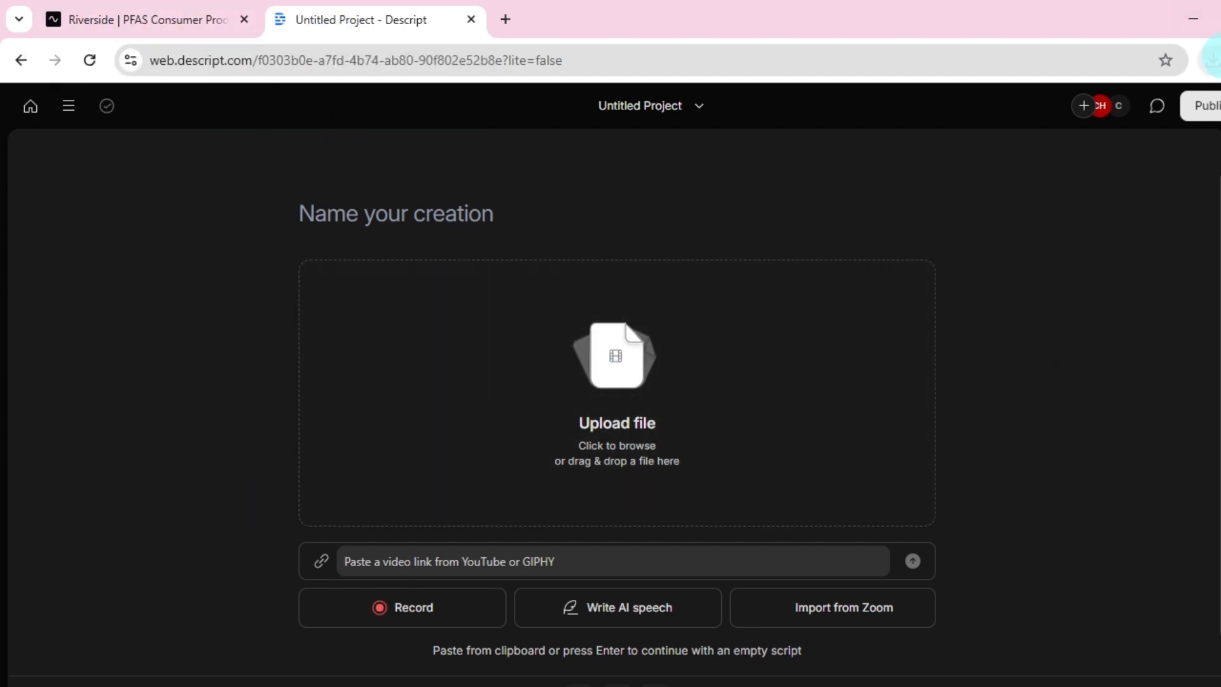
{"action": "left_click", "coordinate": [1211, 60]}
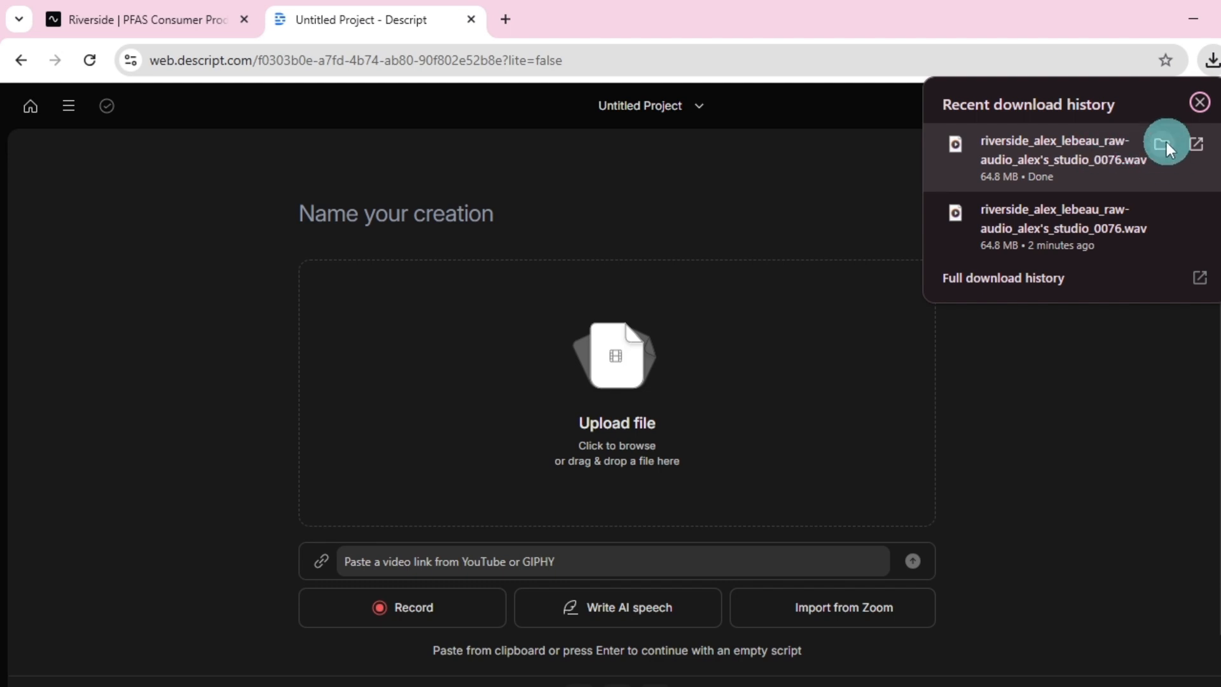
{"action": "left_click", "coordinate": [1163, 143]}
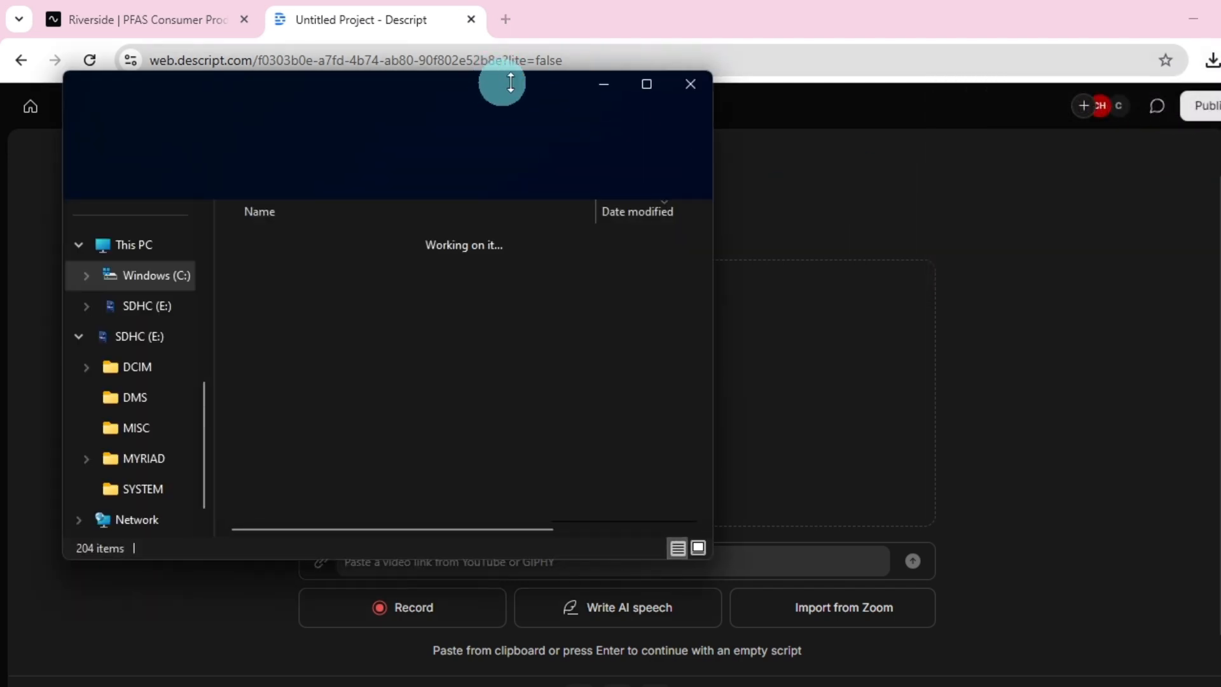
{"action": "left_click_drag", "start_coordinate": [508, 82], "coordinate": [1084, 99]}
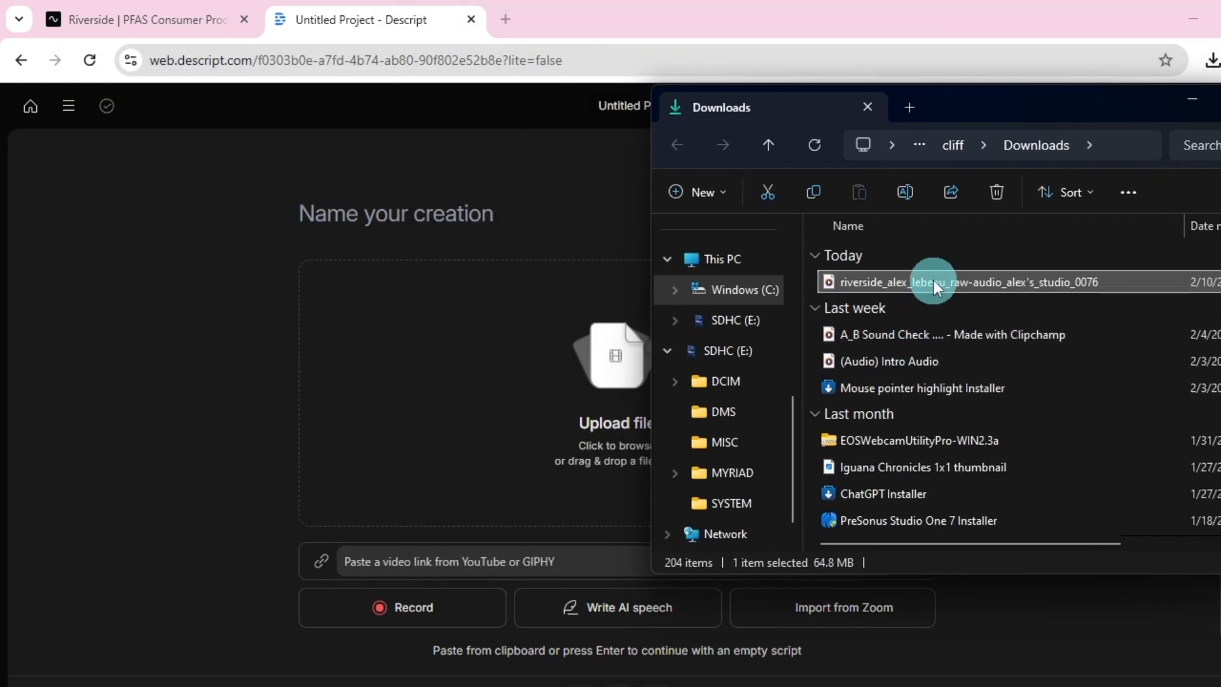
{"action": "left_click_drag", "start_coordinate": [933, 282], "coordinate": [559, 385]}
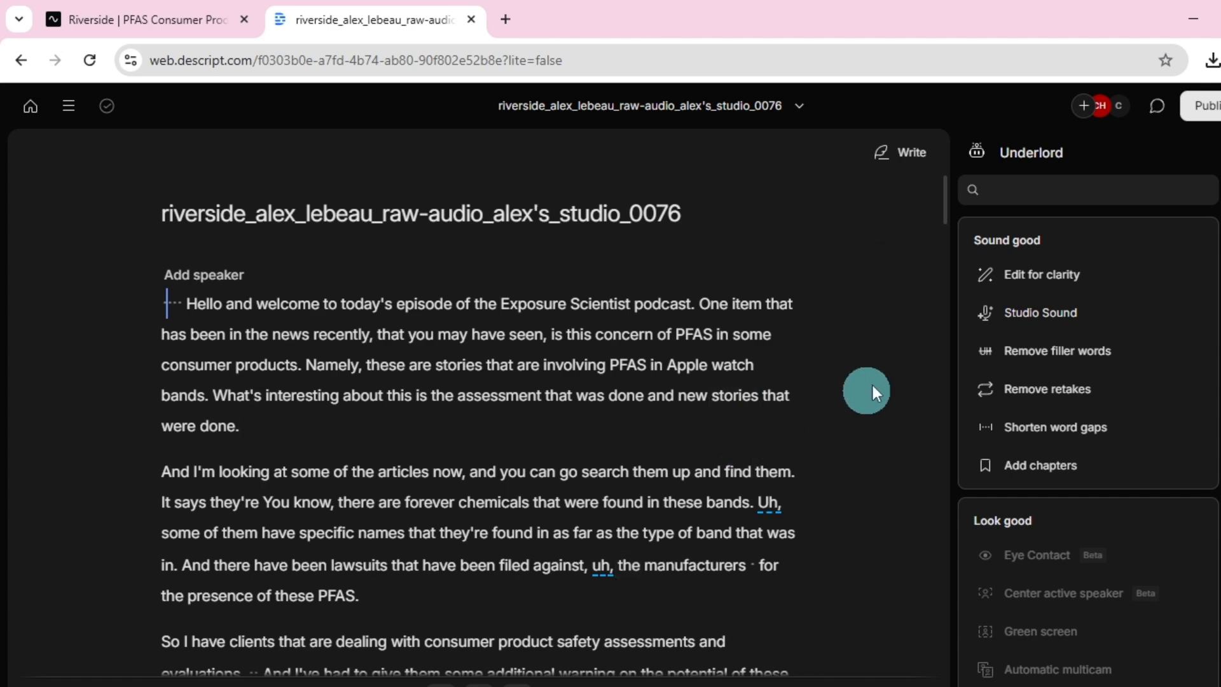
Step: Apply the Studio Sound effect to the transcribed recording
{"action": "scroll", "coordinate": [918, 359], "scroll_direction": "down", "scroll_amount": 3}
{"action": "scroll", "coordinate": [918, 360], "scroll_direction": "down", "scroll_amount": 6}
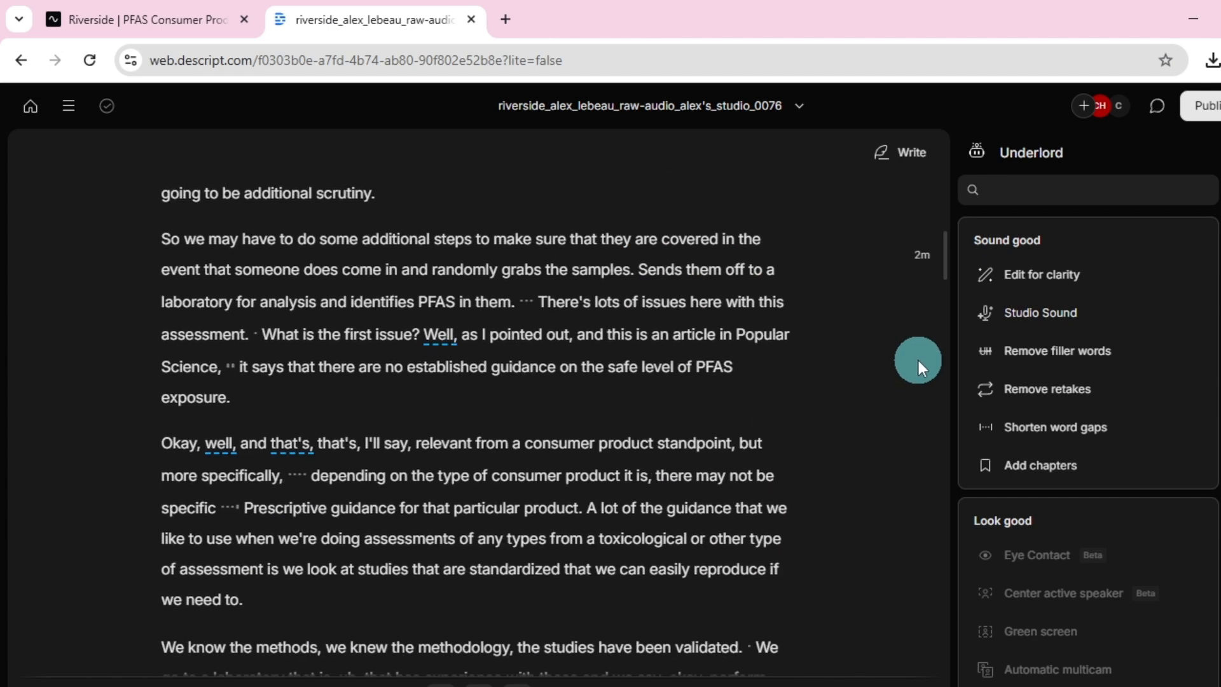
{"action": "scroll", "coordinate": [911, 373], "scroll_direction": "down", "scroll_amount": 1}
{"action": "scroll", "coordinate": [910, 372], "scroll_direction": "down", "scroll_amount": 2}
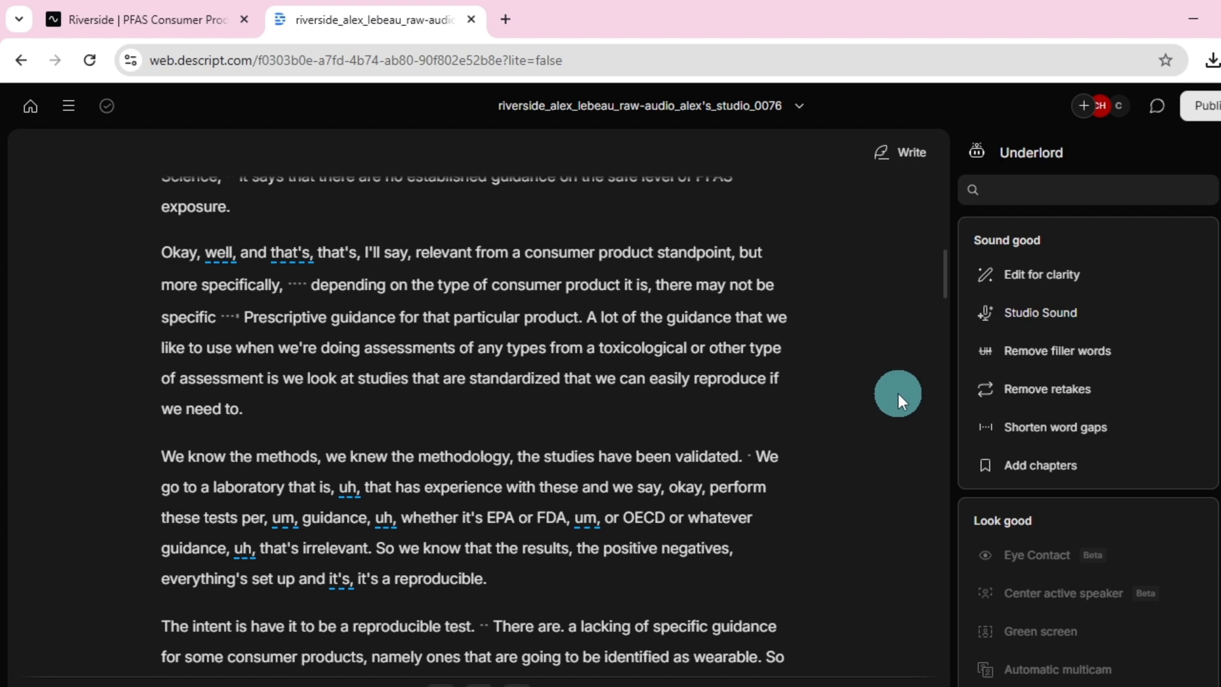
{"action": "scroll", "coordinate": [897, 394], "scroll_direction": "down", "scroll_amount": 3}
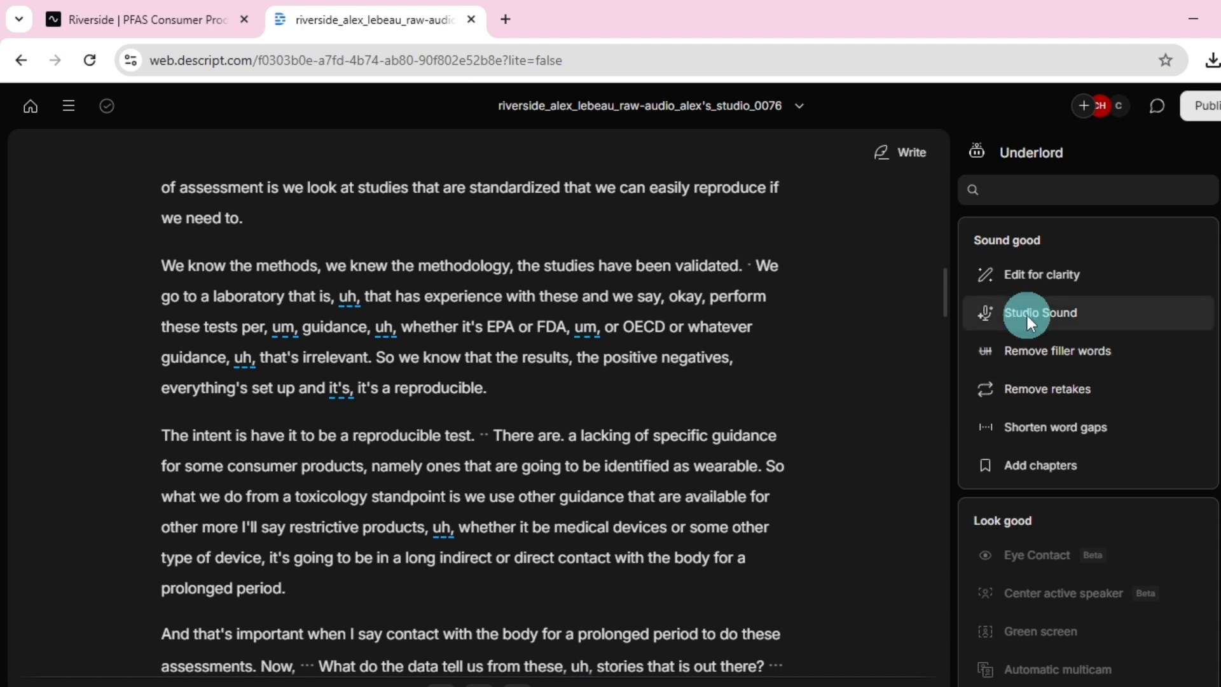
{"action": "mouse_move", "coordinate": [1028, 315]}
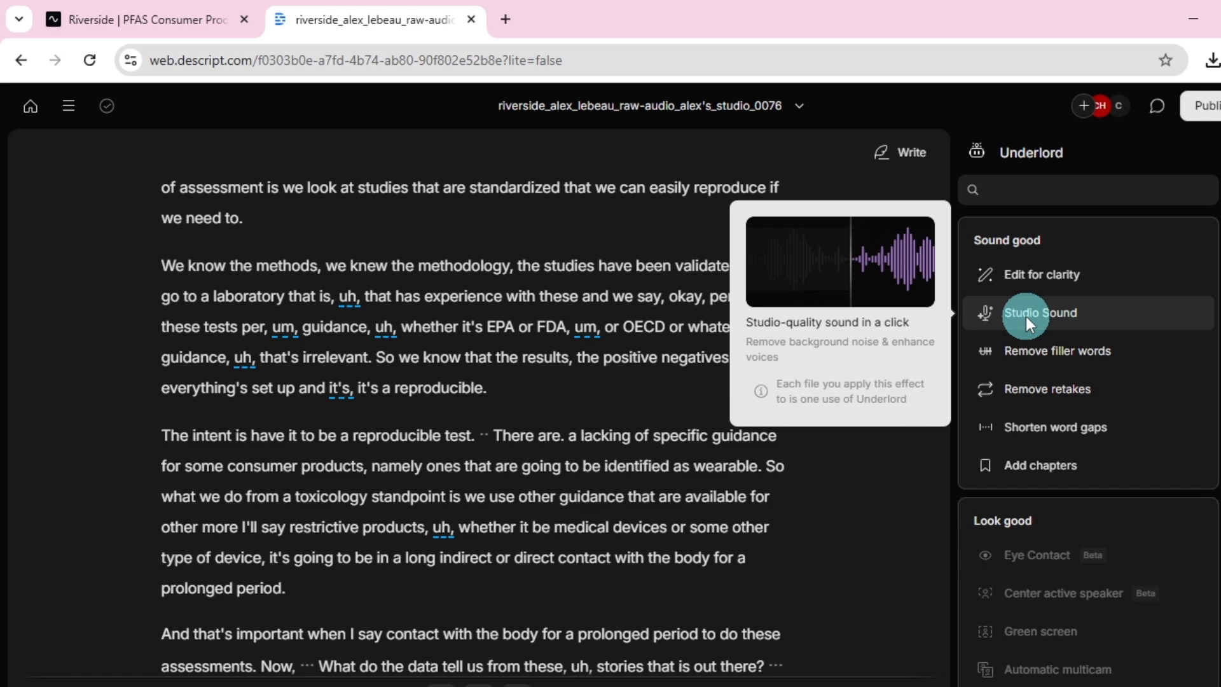
{"action": "mouse_move", "coordinate": [1043, 356]}
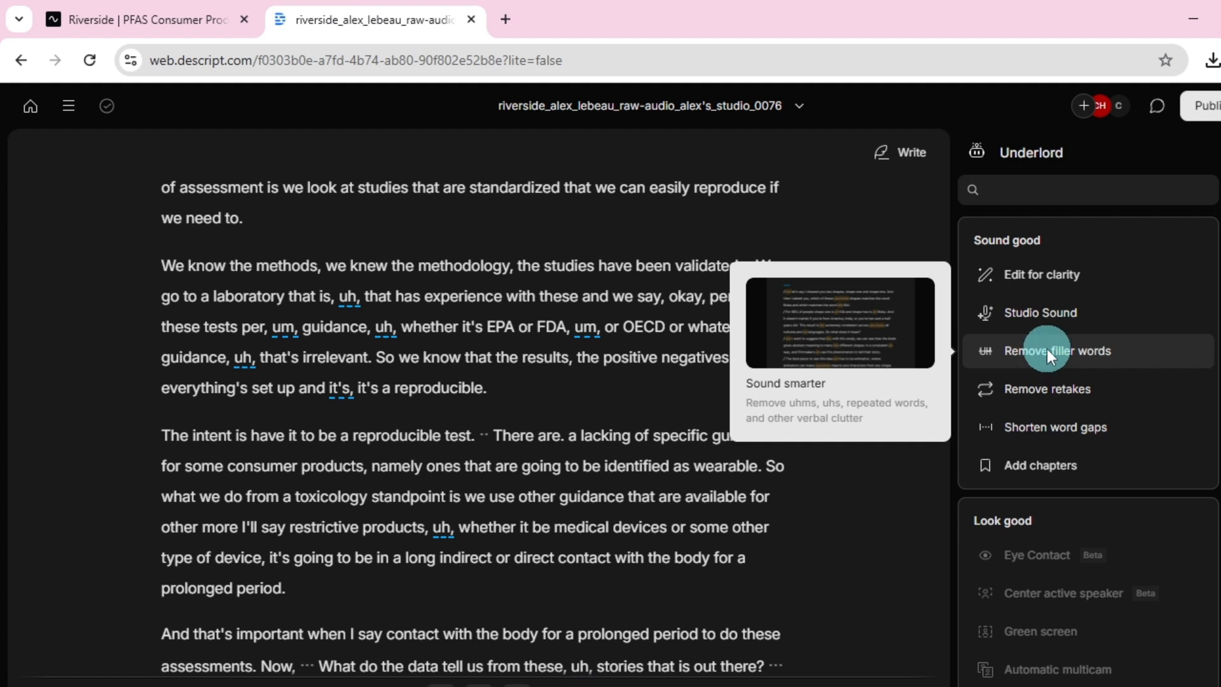
{"action": "mouse_move", "coordinate": [1065, 306]}
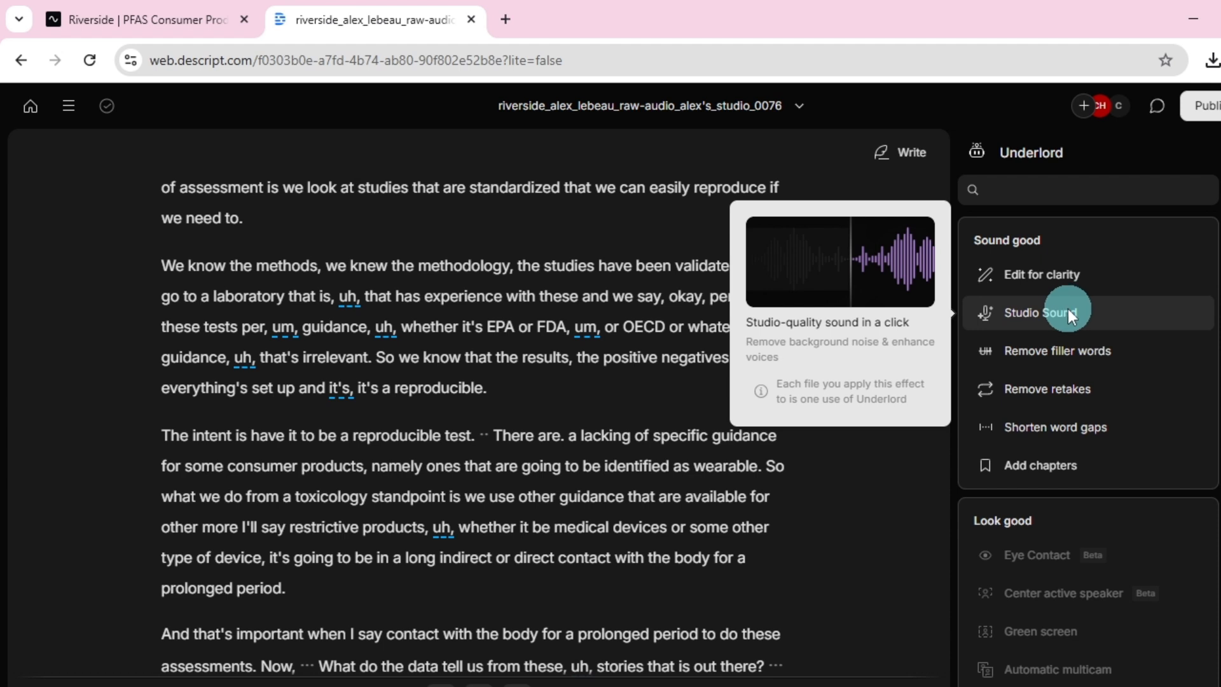
{"action": "left_click", "coordinate": [1066, 309]}
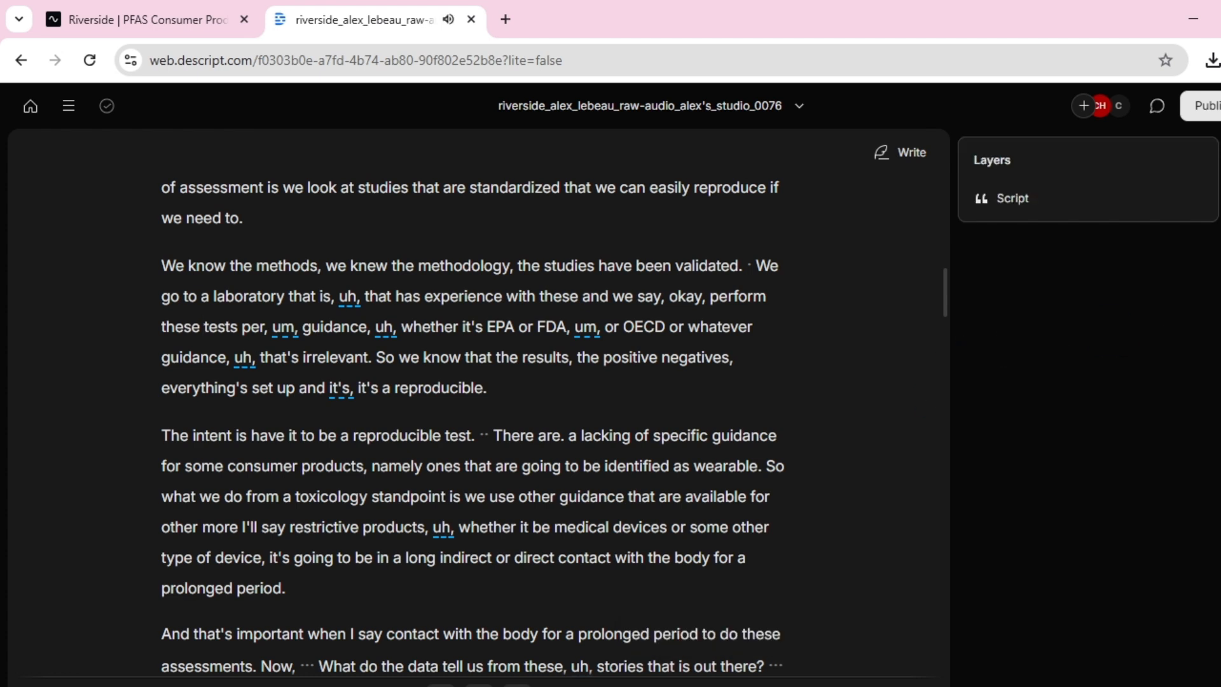
Step: Find all filler words in the transcript and apply the Ignore action to every one
{"action": "left_click", "coordinate": [1219, 152]}
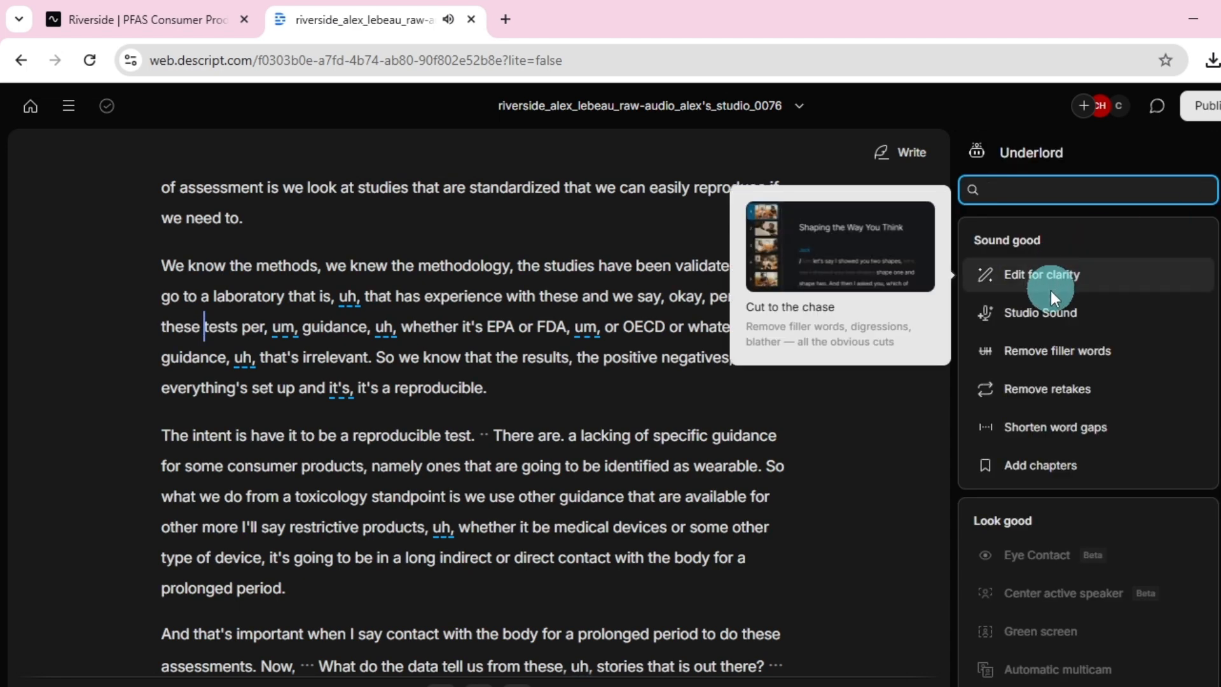
{"action": "left_click", "coordinate": [1069, 353]}
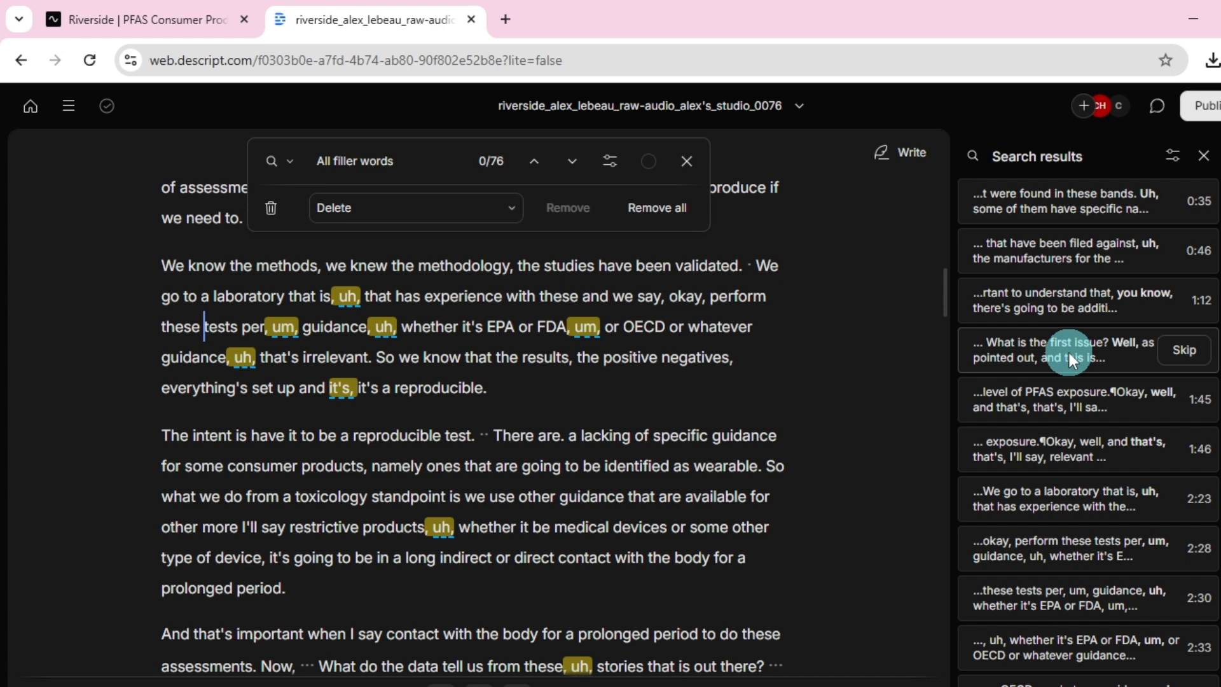
{"action": "left_click", "coordinate": [499, 211]}
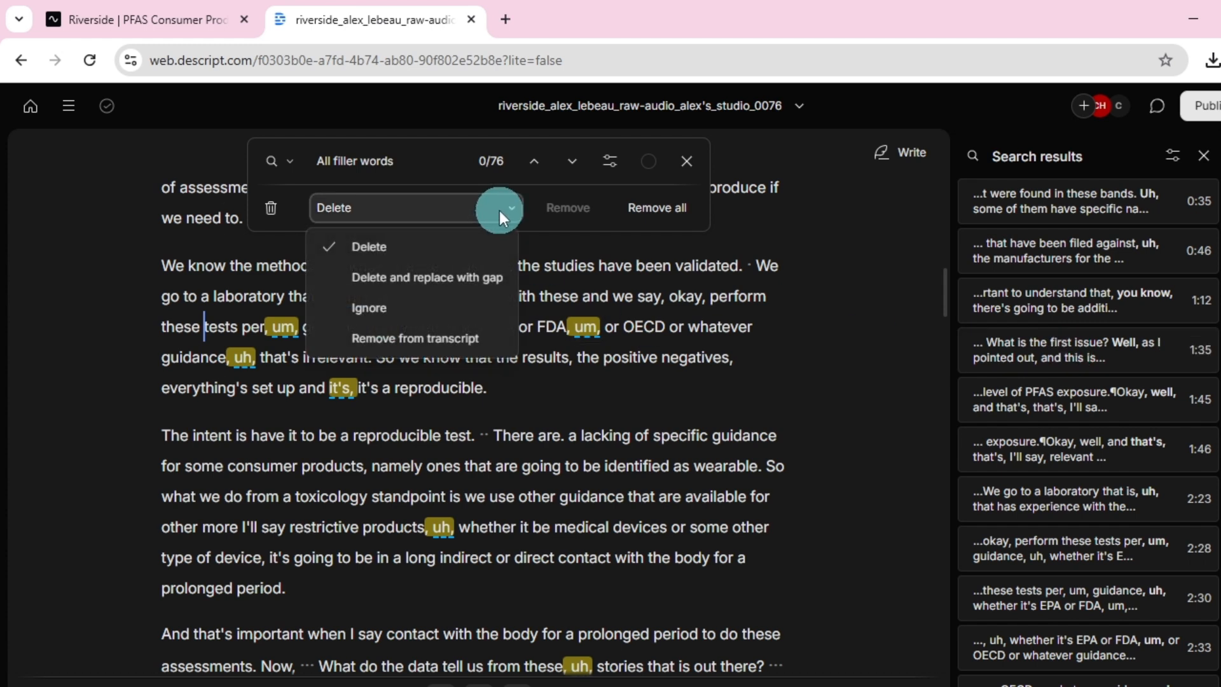
{"action": "left_click", "coordinate": [437, 307]}
{"action": "left_click", "coordinate": [677, 207]}
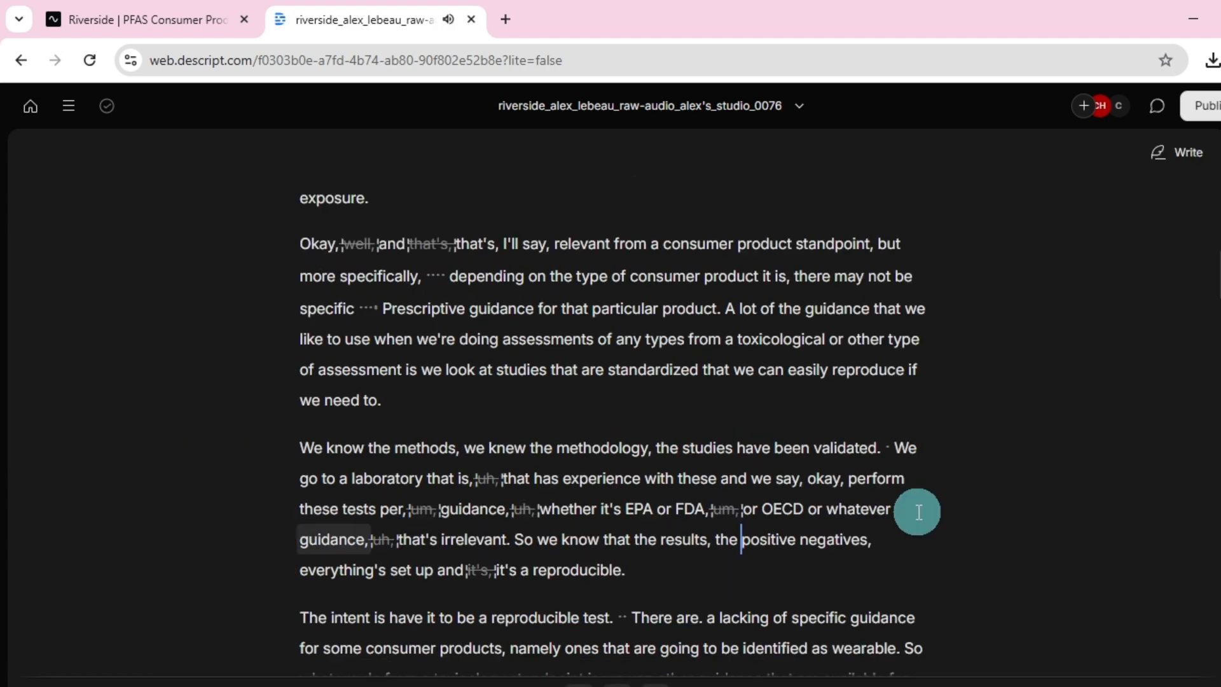
{"action": "scroll", "coordinate": [956, 497], "scroll_direction": "down", "scroll_amount": 5}
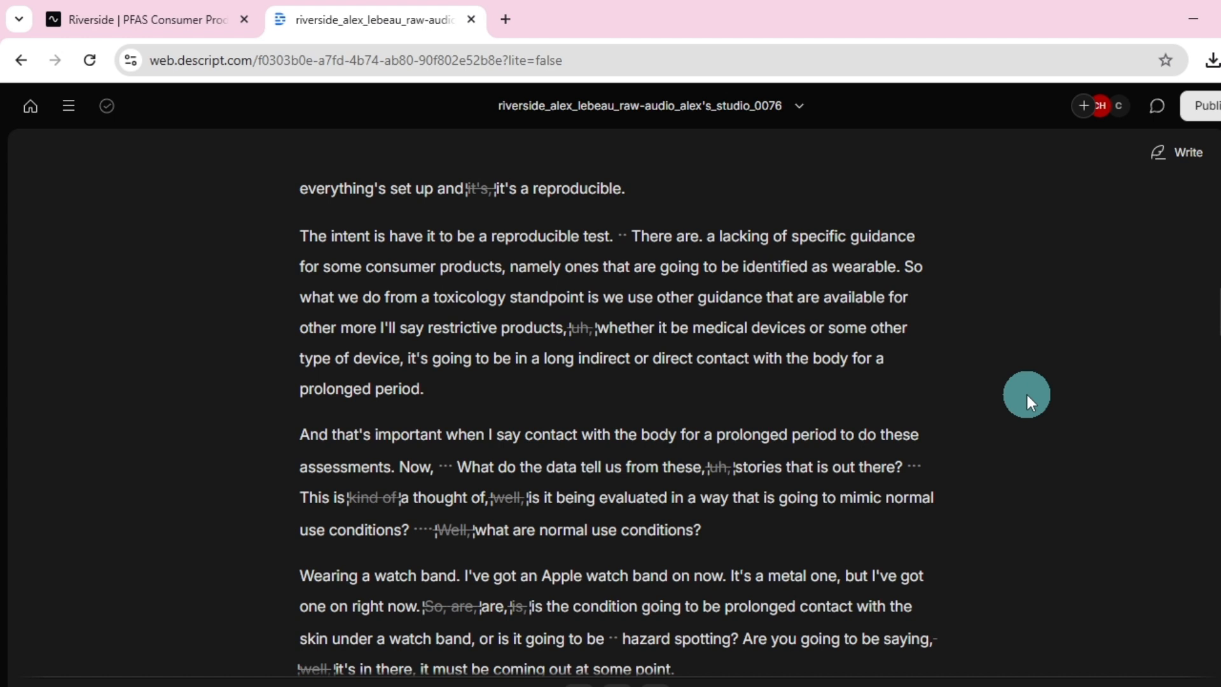
Step: Start downloading the published edited audio and name the MPEG-4 file "Exposure Scientist s2.ep2"
{"action": "left_click", "coordinate": [1203, 106]}
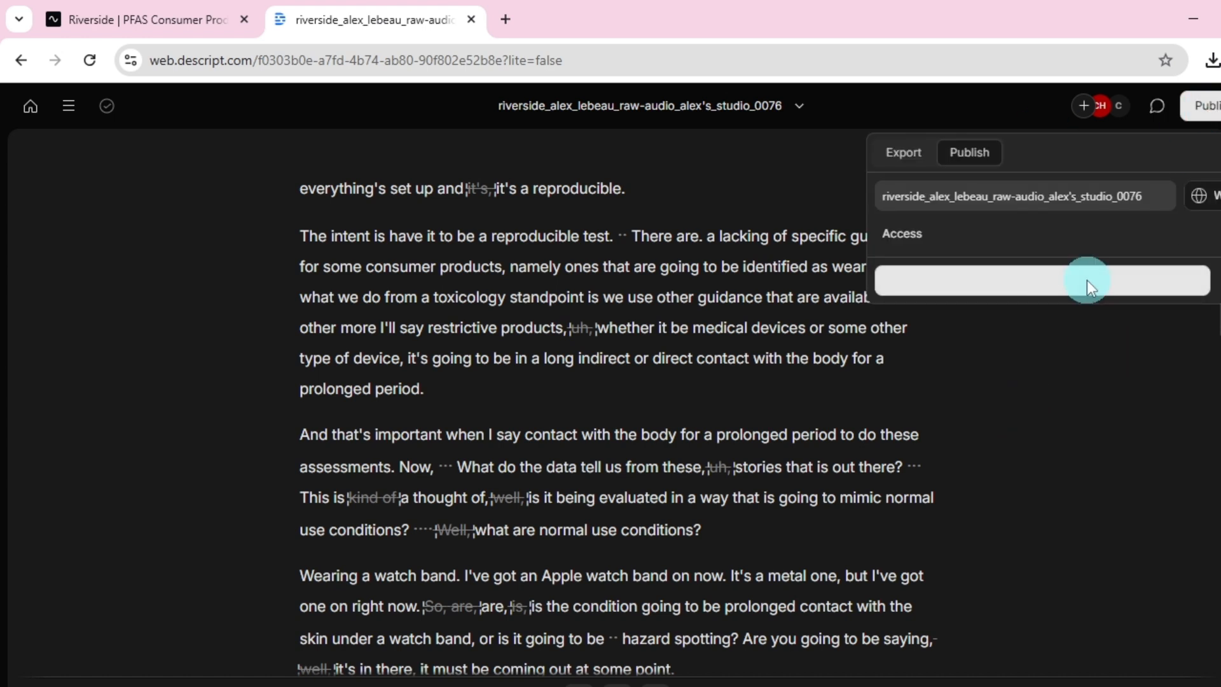
{"action": "left_click", "coordinate": [1193, 279]}
{"action": "left_click", "coordinate": [389, 499]}
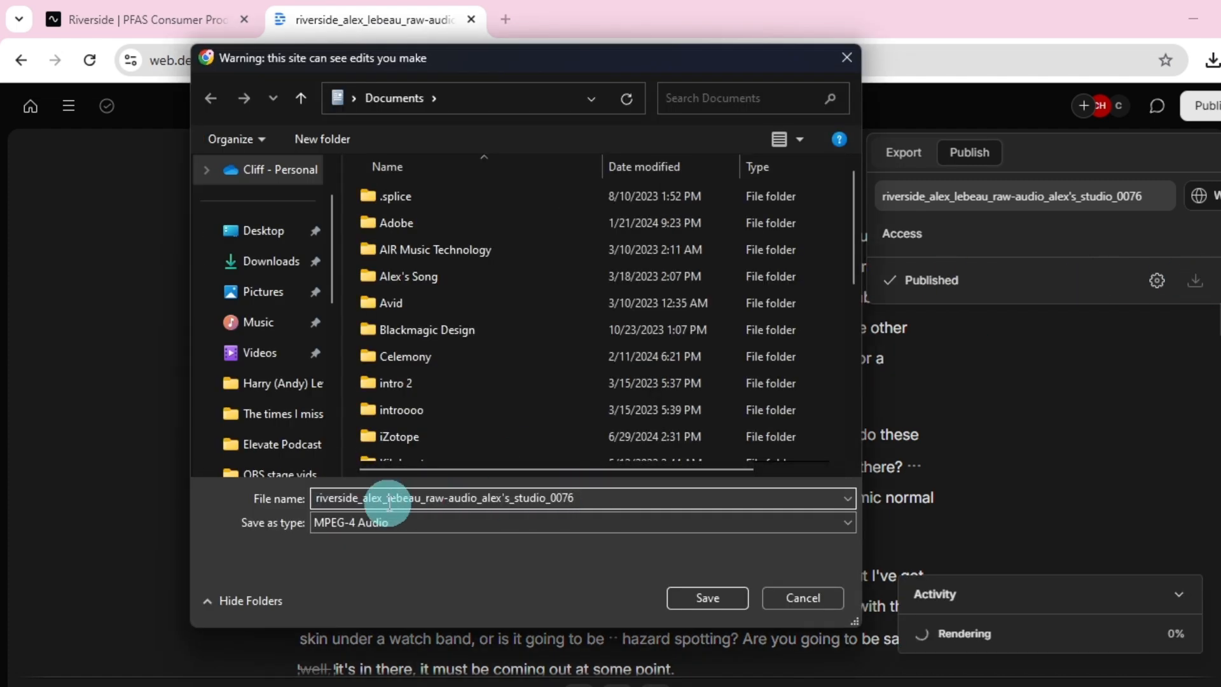
{"action": "left_click", "coordinate": [128, 501]}
{"action": "left_click_drag", "start_coordinate": [445, 66], "coordinate": [375, 141]}
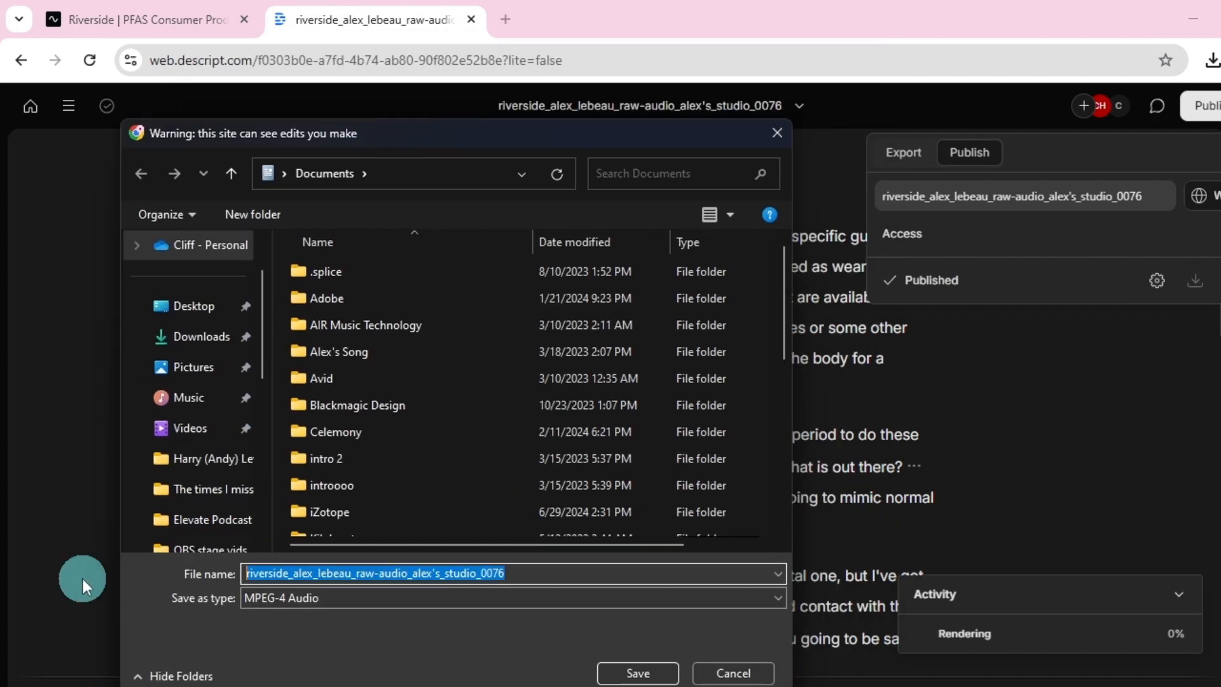
{"action": "type", "text": "Exposure Scientist"}
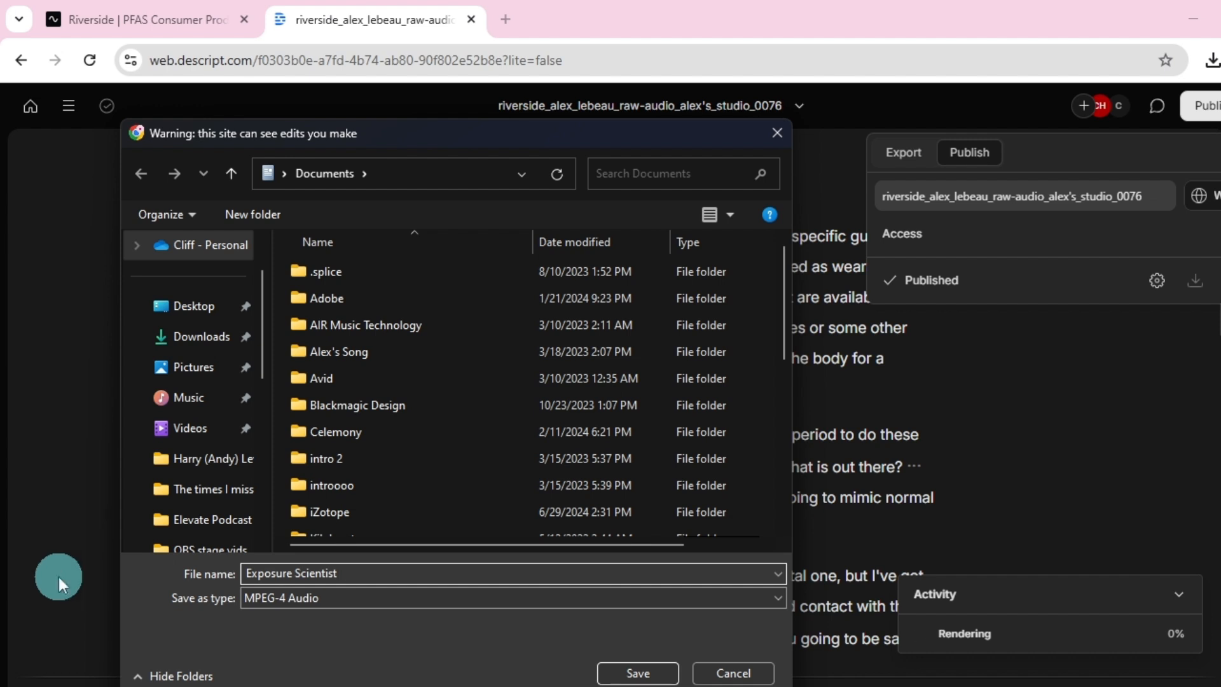
{"action": "type", "text": " s2.ep2"}
Step: Save the edited audio to the Desktop as "Exposure Scientist S2.Ep2 no filler"
{"action": "left_click", "coordinate": [194, 306]}
{"action": "scroll", "coordinate": [444, 471], "scroll_direction": "down", "scroll_amount": 2}
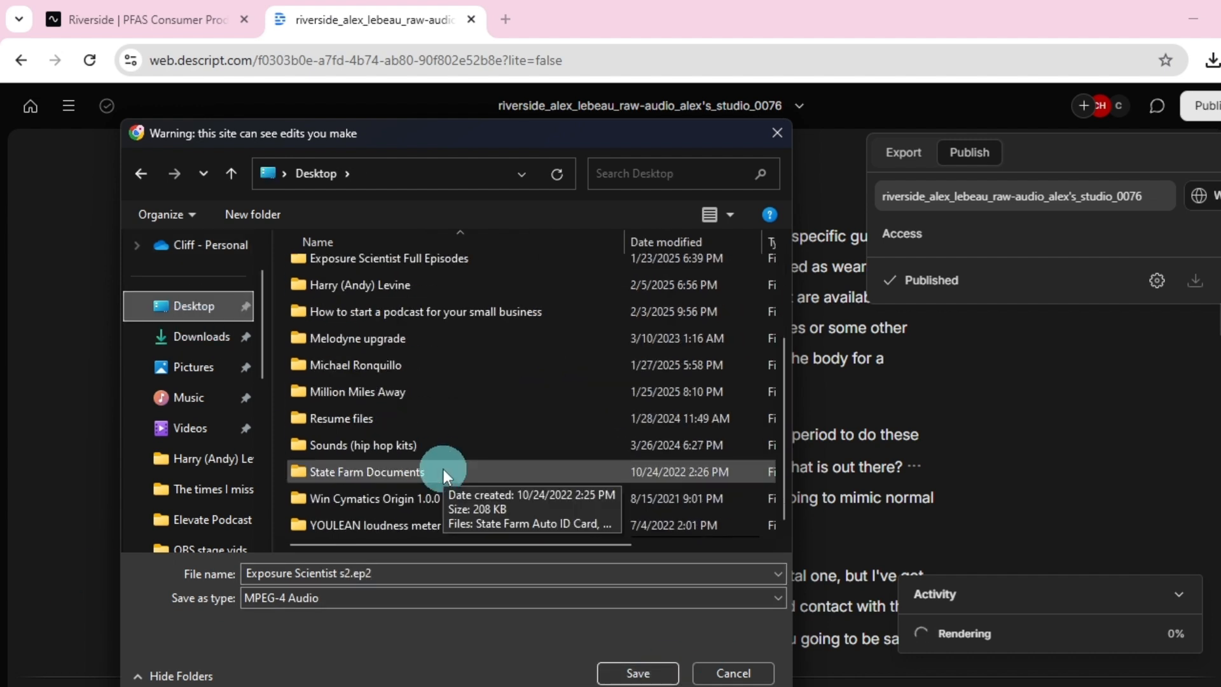
{"action": "scroll", "coordinate": [432, 439], "scroll_direction": "up", "scroll_amount": 2}
{"action": "triple_click", "coordinate": [403, 567]}
{"action": "key", "text": "BackSpace"}
{"action": "type", "text": "Expos"}
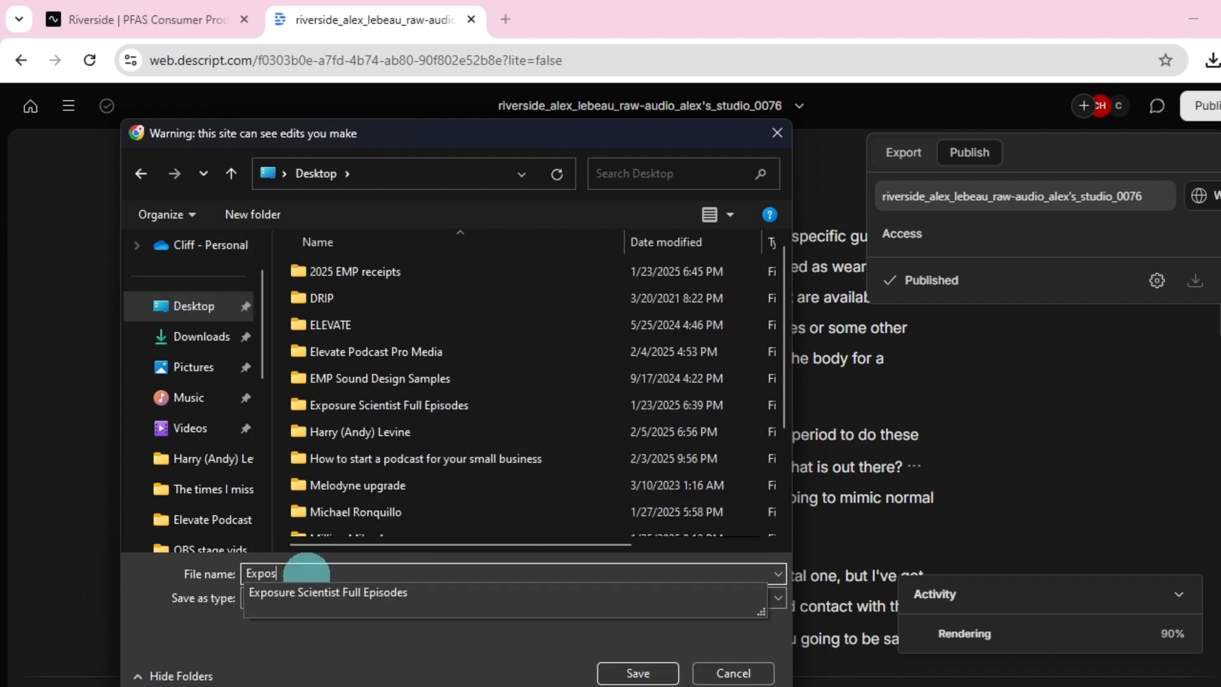
{"action": "type", "text": "ure Scientist S2"}
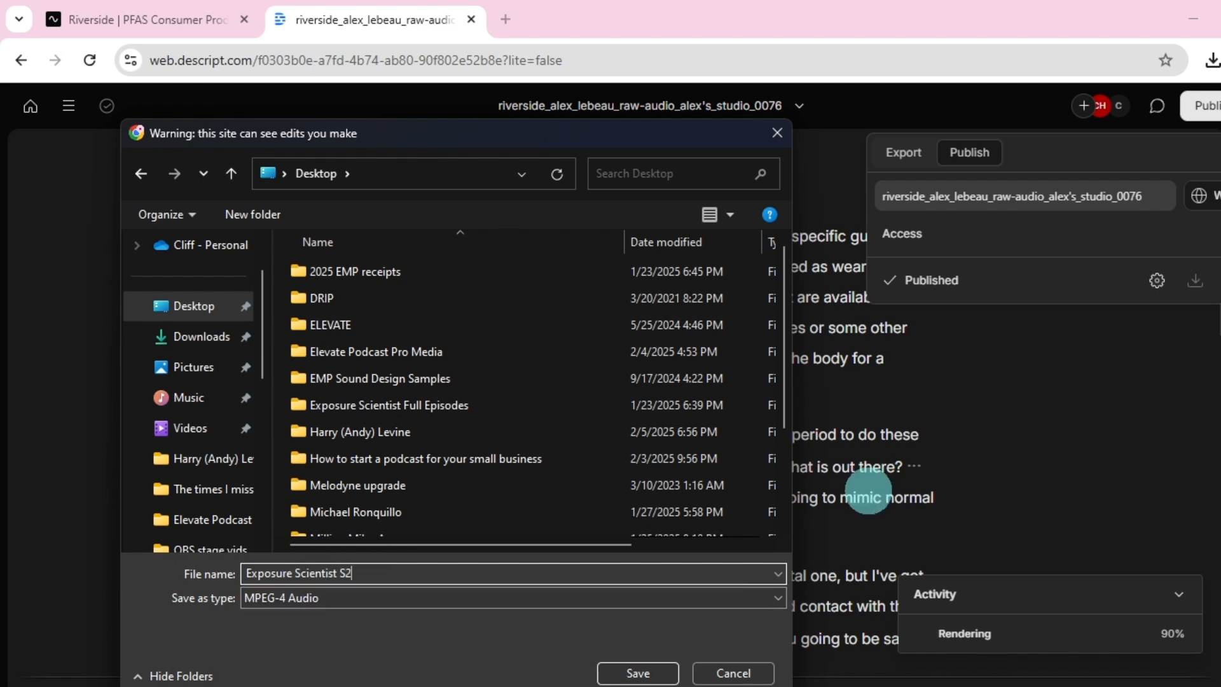
{"action": "type", "text": ".Ep2 no filler"}
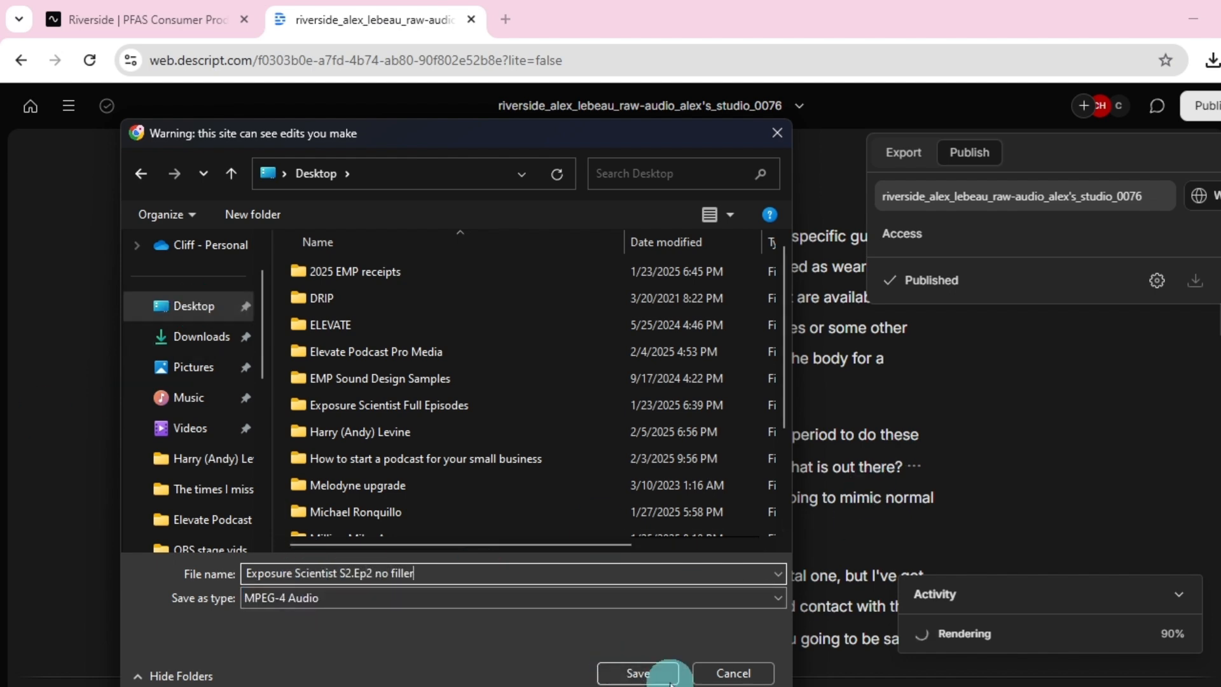
{"action": "left_click", "coordinate": [638, 673]}
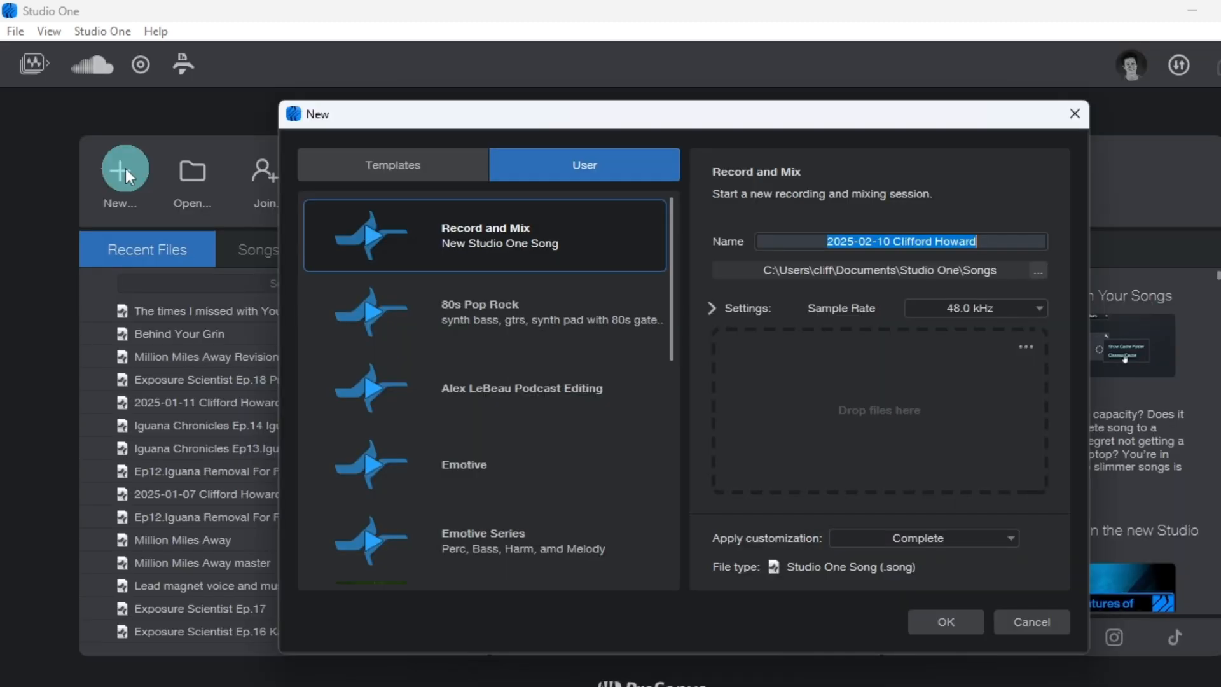
Step: Create a new Studio One song from the user template Exposure Scientist Podcast
{"action": "scroll", "coordinate": [527, 478], "scroll_direction": "down", "scroll_amount": 3}
{"action": "scroll", "coordinate": [527, 495], "scroll_direction": "down", "scroll_amount": 3}
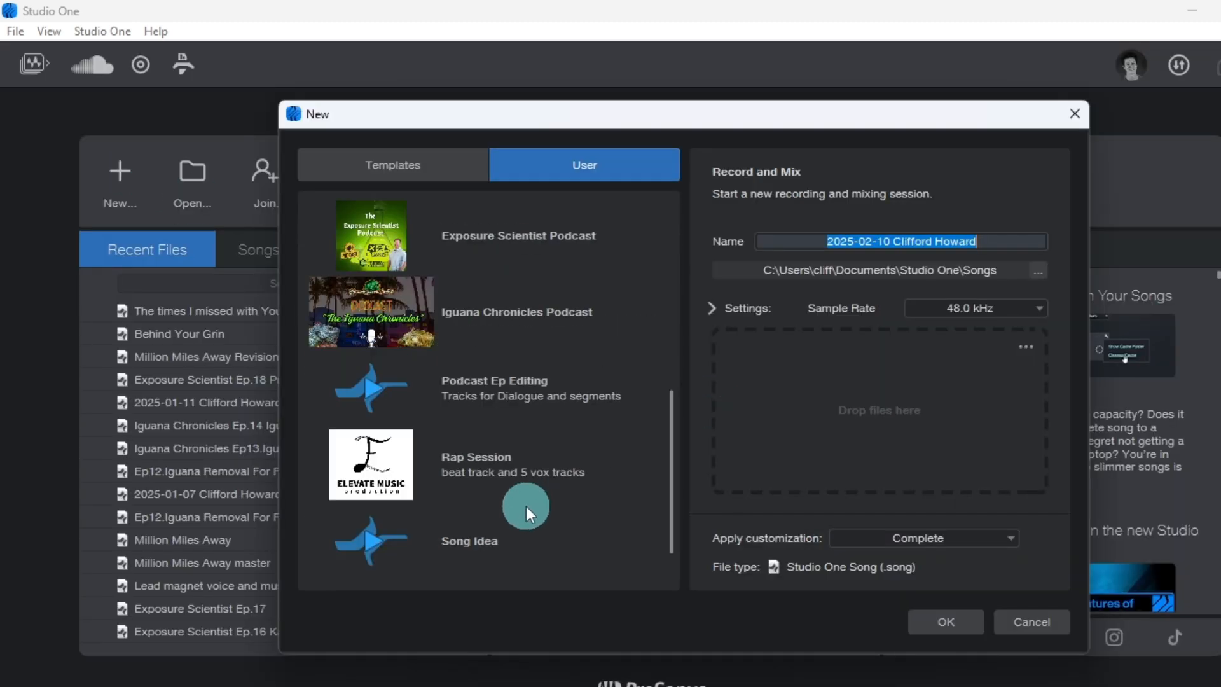
{"action": "scroll", "coordinate": [525, 506], "scroll_direction": "up", "scroll_amount": 1}
{"action": "left_click", "coordinate": [516, 315]}
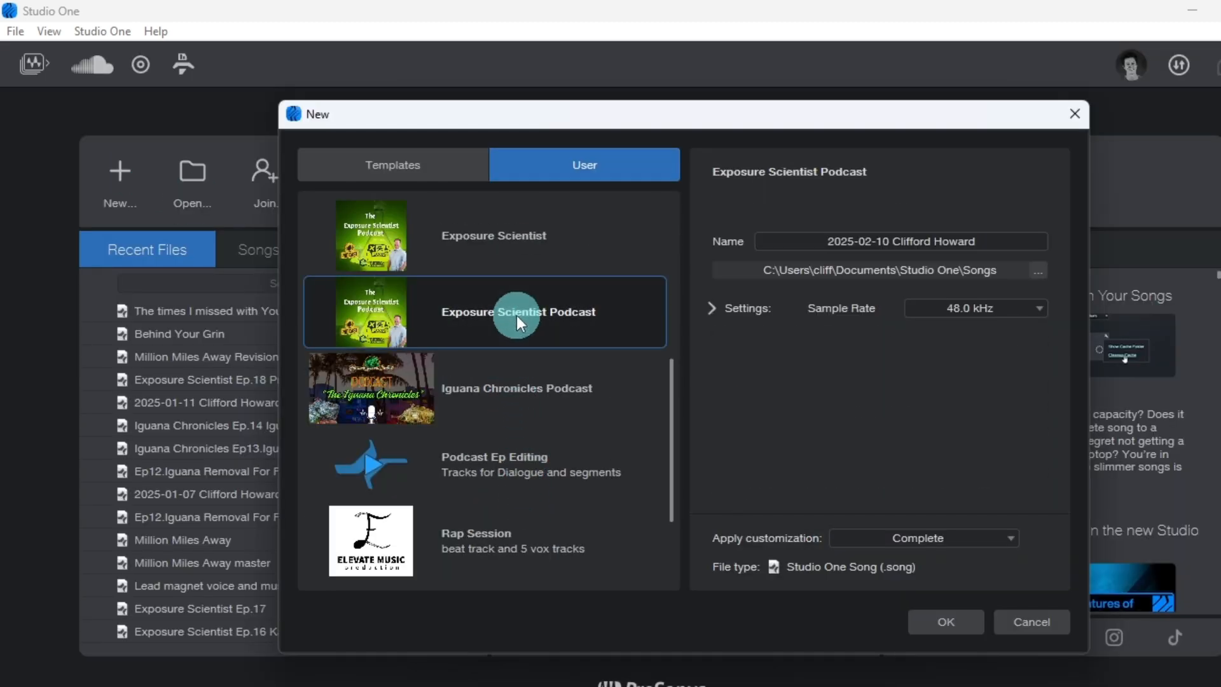
{"action": "left_click", "coordinate": [965, 622]}
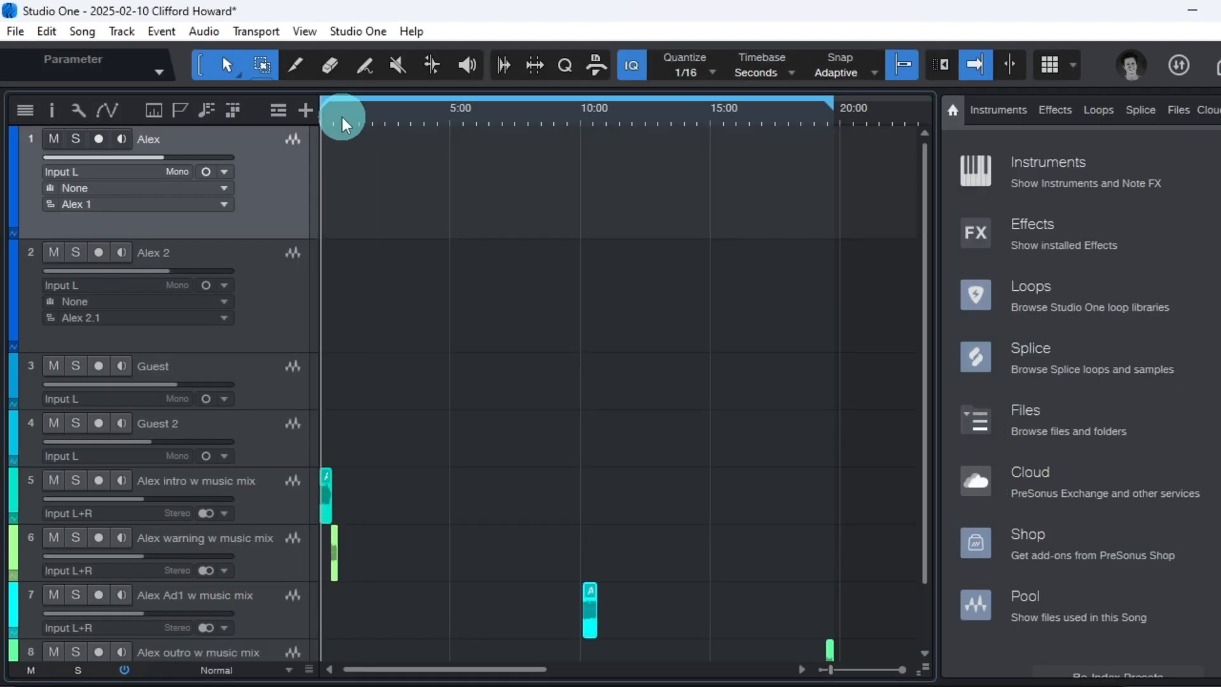
Step: Look over the template's intro, warning, ad and outro tracks and their clips along the timeline
{"action": "left_click_drag", "start_coordinate": [341, 117], "coordinate": [392, 142]}
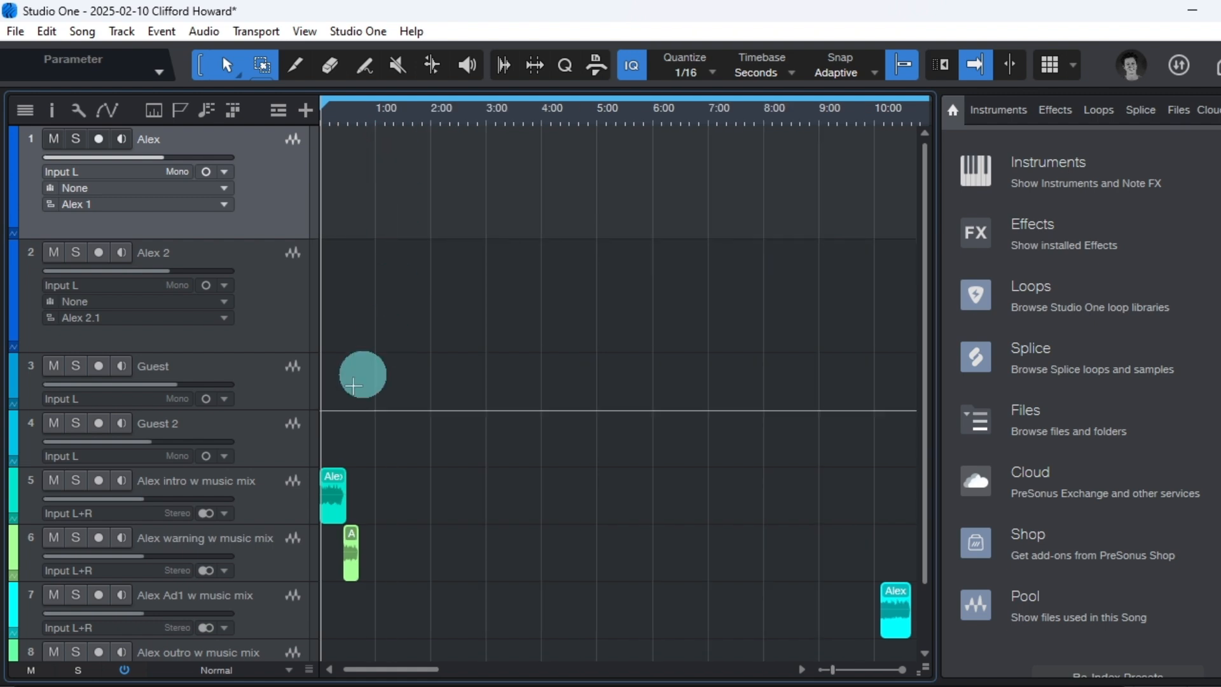
{"action": "left_click", "coordinate": [279, 512]}
{"action": "scroll", "coordinate": [280, 507], "scroll_direction": "down", "scroll_amount": 2}
{"action": "left_click", "coordinate": [257, 504]}
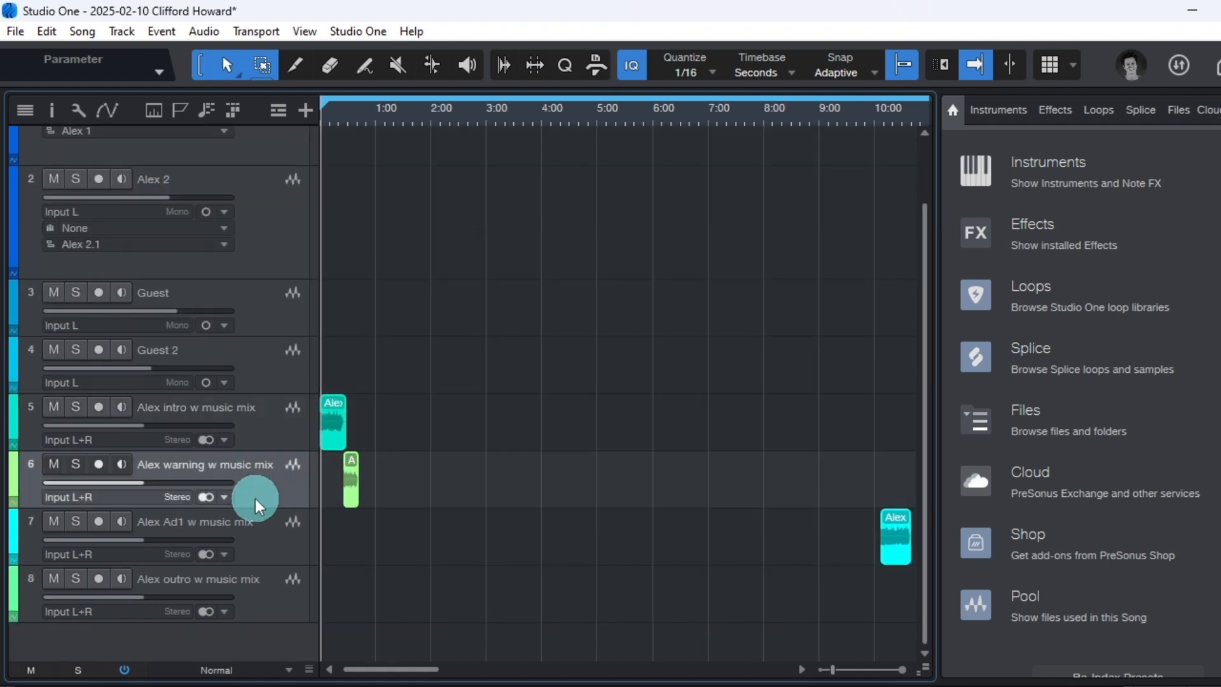
{"action": "left_click", "coordinate": [278, 556]}
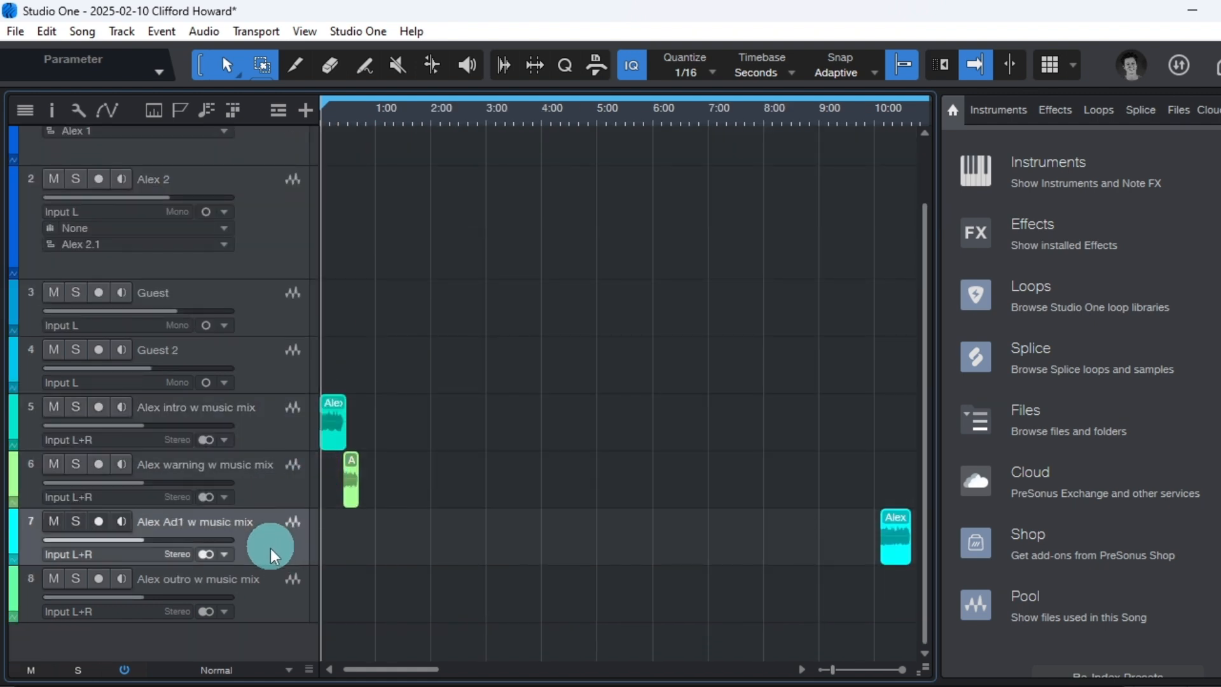
{"action": "left_click", "coordinate": [284, 609]}
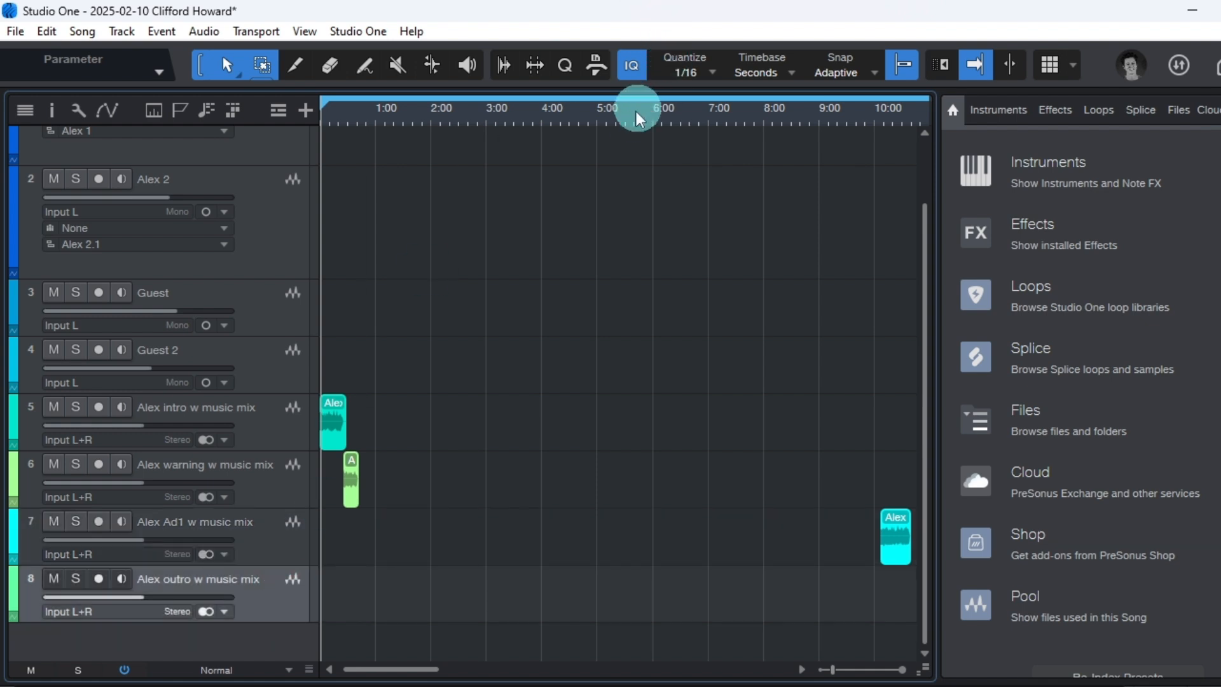
{"action": "left_click_drag", "start_coordinate": [635, 114], "coordinate": [600, 96]}
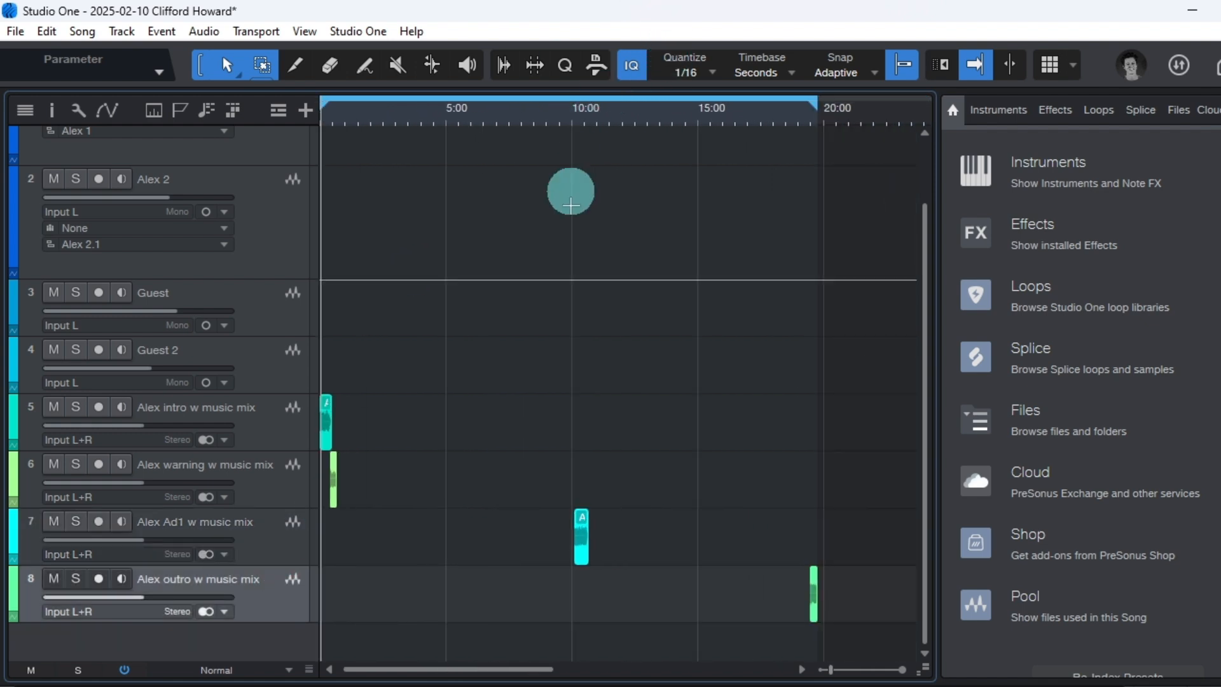
{"action": "scroll", "coordinate": [457, 346], "scroll_direction": "up", "scroll_amount": 2}
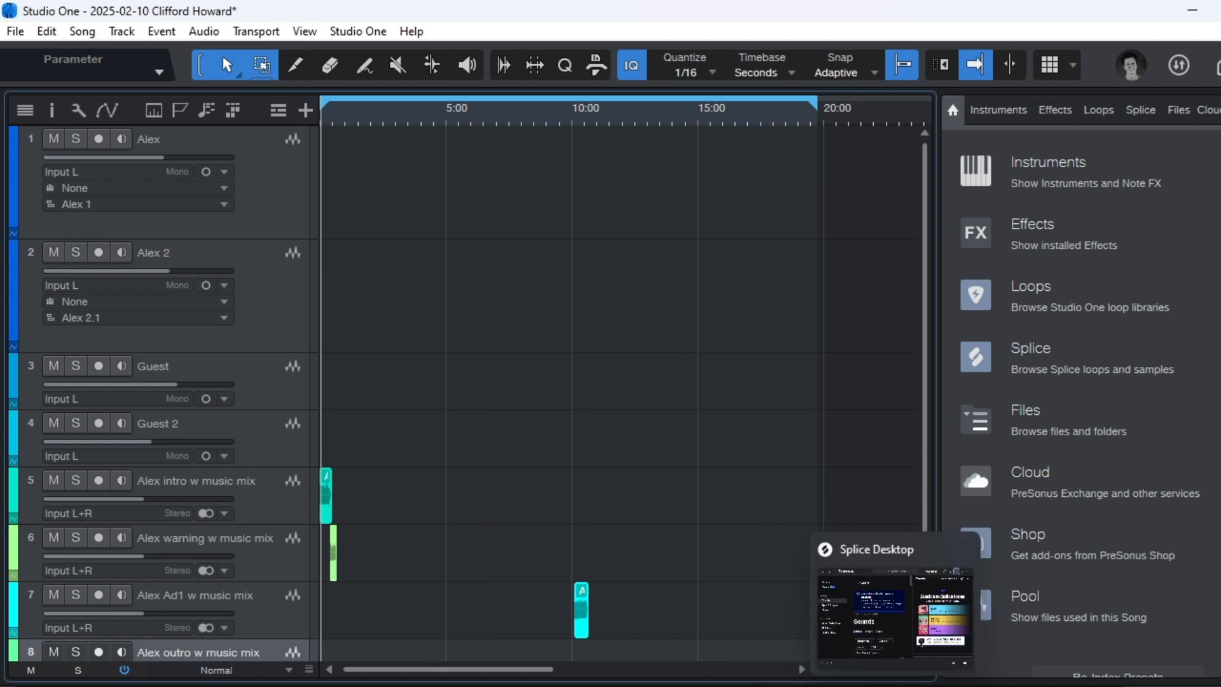
Step: Place the raw Riverside audio file from the Downloads folder at the start of track 1
{"action": "left_click", "coordinate": [655, 686]}
{"action": "left_click_drag", "start_coordinate": [330, 228], "coordinate": [1025, 159]}
{"action": "double_click", "coordinate": [1039, 387]}
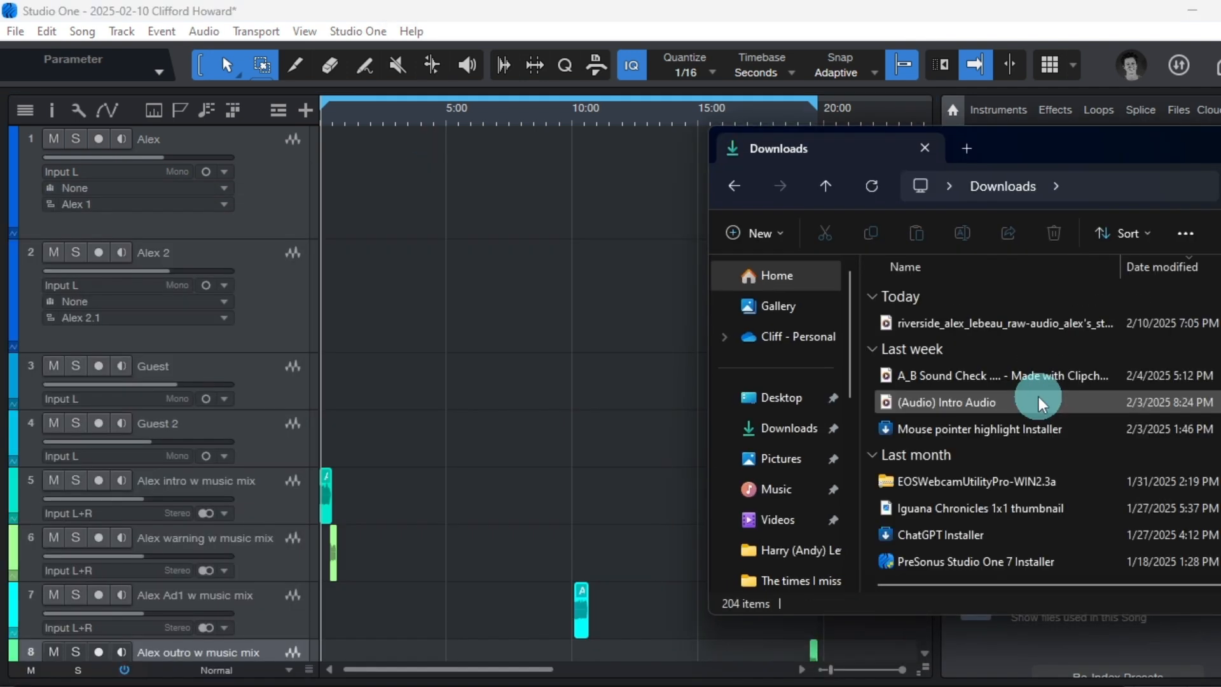
{"action": "left_click_drag", "start_coordinate": [1004, 322], "coordinate": [346, 127]}
{"action": "left_click_drag", "start_coordinate": [1167, 148], "coordinate": [833, 224]}
{"action": "left_click", "coordinate": [1003, 235]}
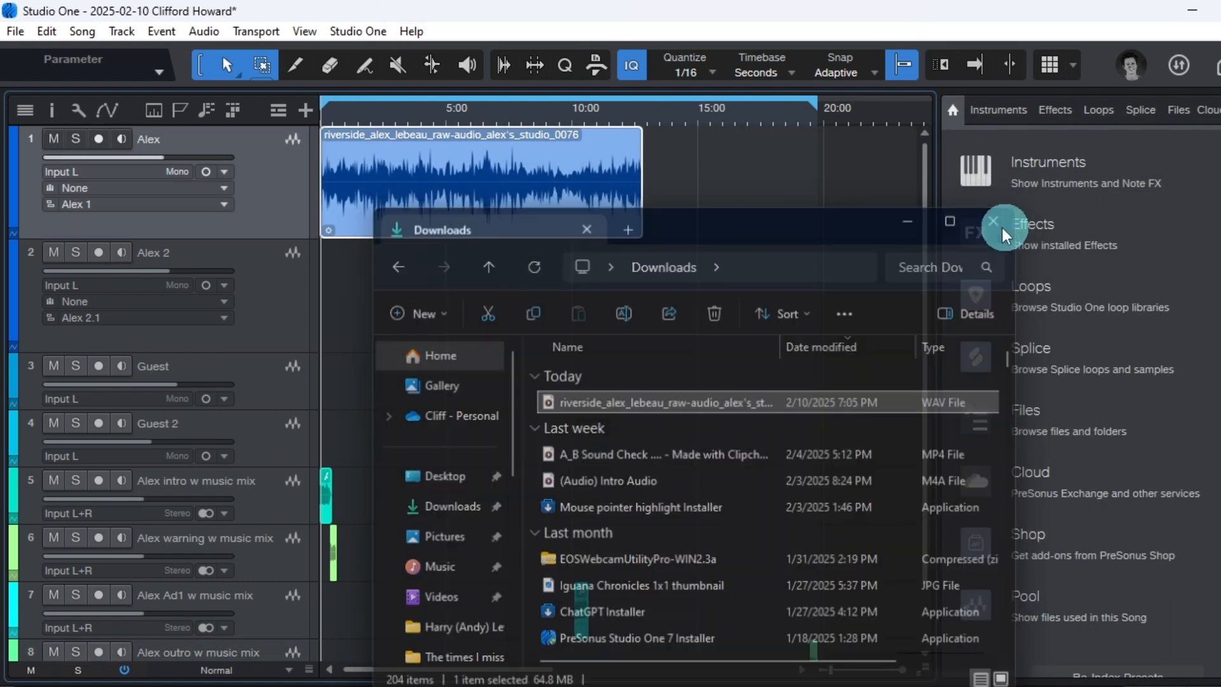
Step: Show the mixer and open the Pro EQ insert on track 1's channel
{"action": "left_click_drag", "start_coordinate": [345, 121], "coordinate": [698, 229]}
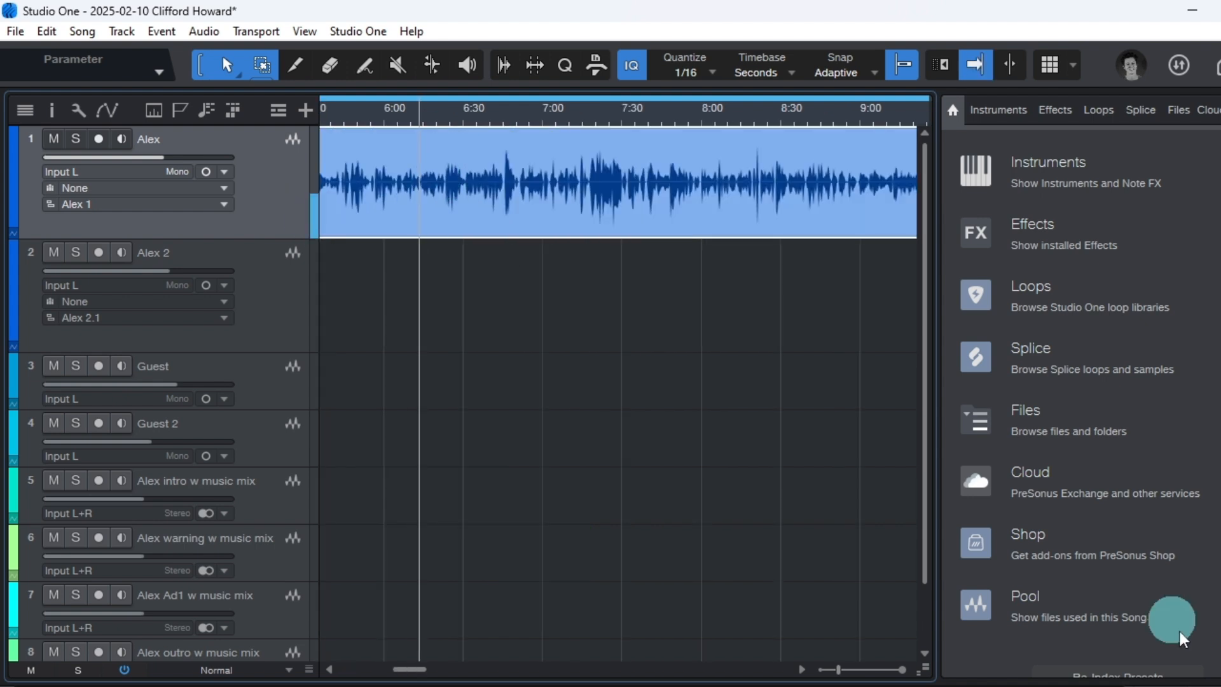
{"action": "key", "text": "F3"}
{"action": "right_click", "coordinate": [493, 191]}
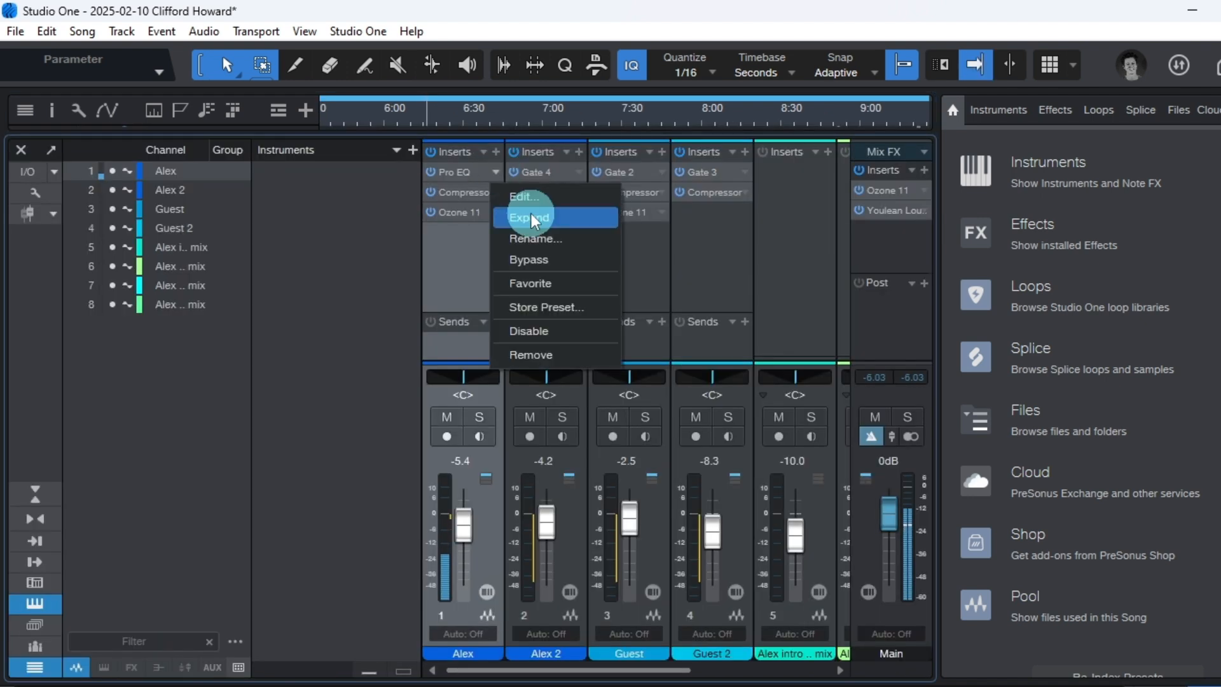
{"action": "left_click", "coordinate": [531, 219]}
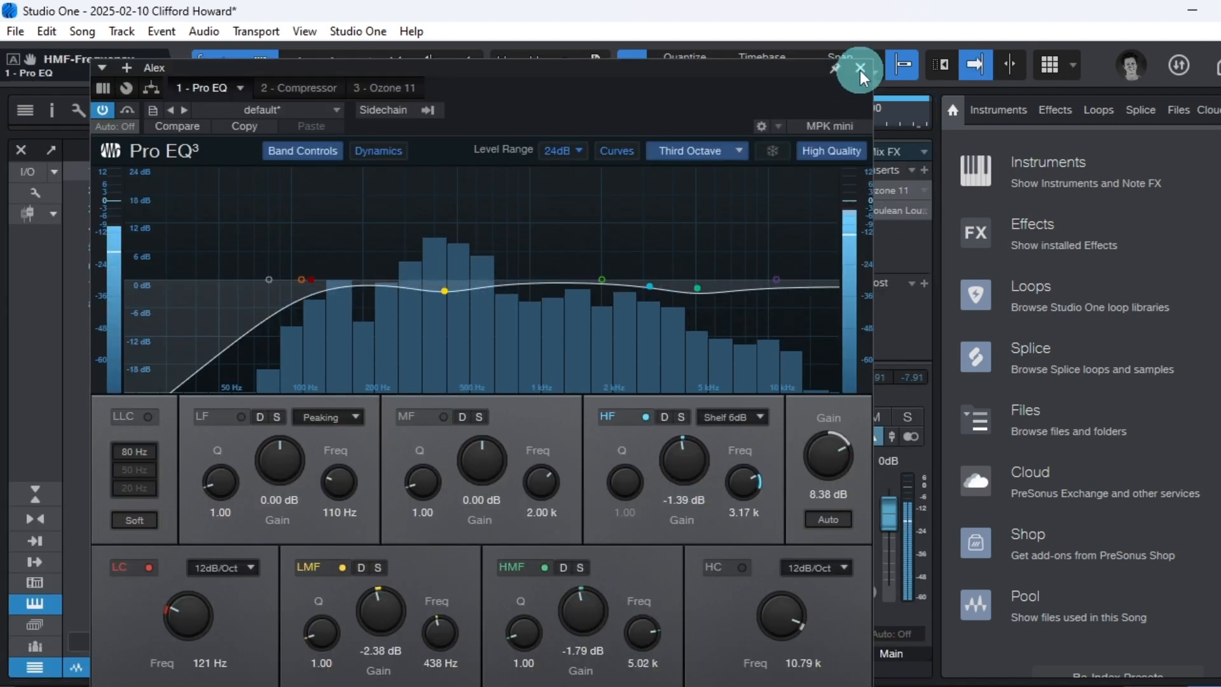
Step: Adjust the makeup gain, attack and release of track 1's Compressor, and open the channel's Ozone 11 insert
{"action": "left_click", "coordinate": [299, 87]}
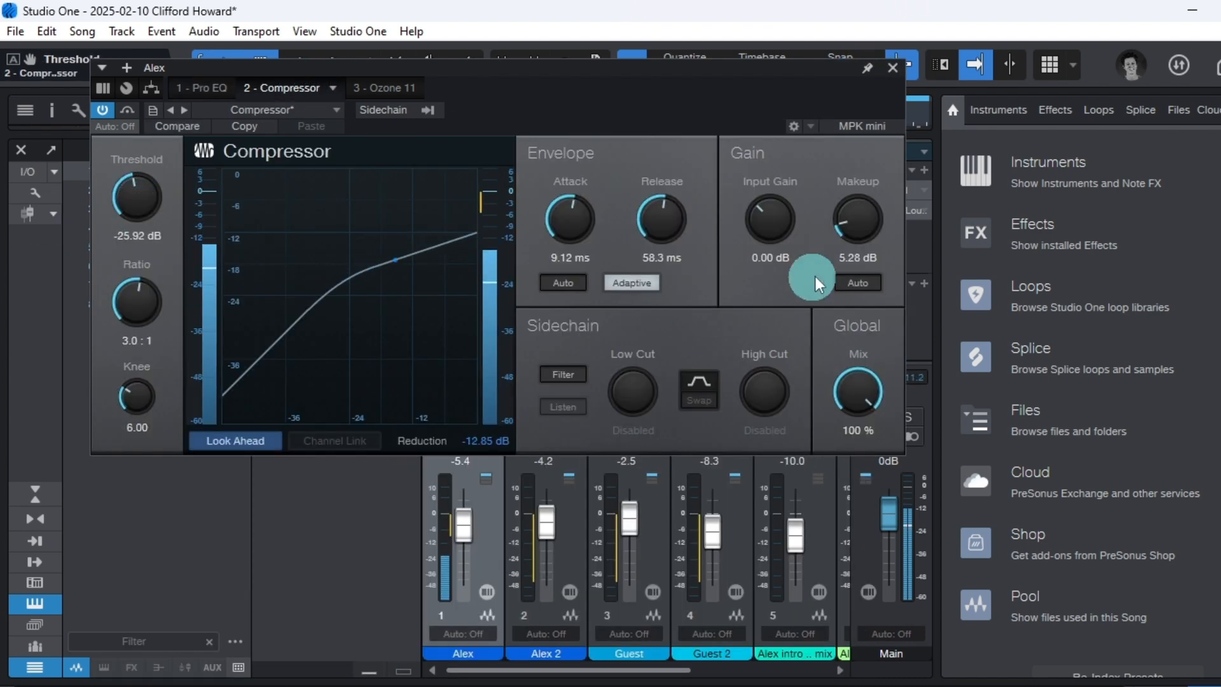
{"action": "left_click_drag", "start_coordinate": [853, 221], "coordinate": [852, 213]}
{"action": "left_click_drag", "start_coordinate": [575, 219], "coordinate": [576, 230]}
{"action": "left_click_drag", "start_coordinate": [651, 213], "coordinate": [651, 225]}
{"action": "left_click", "coordinate": [893, 68]}
{"action": "left_click", "coordinate": [495, 215]}
{"action": "left_click", "coordinate": [520, 234]}
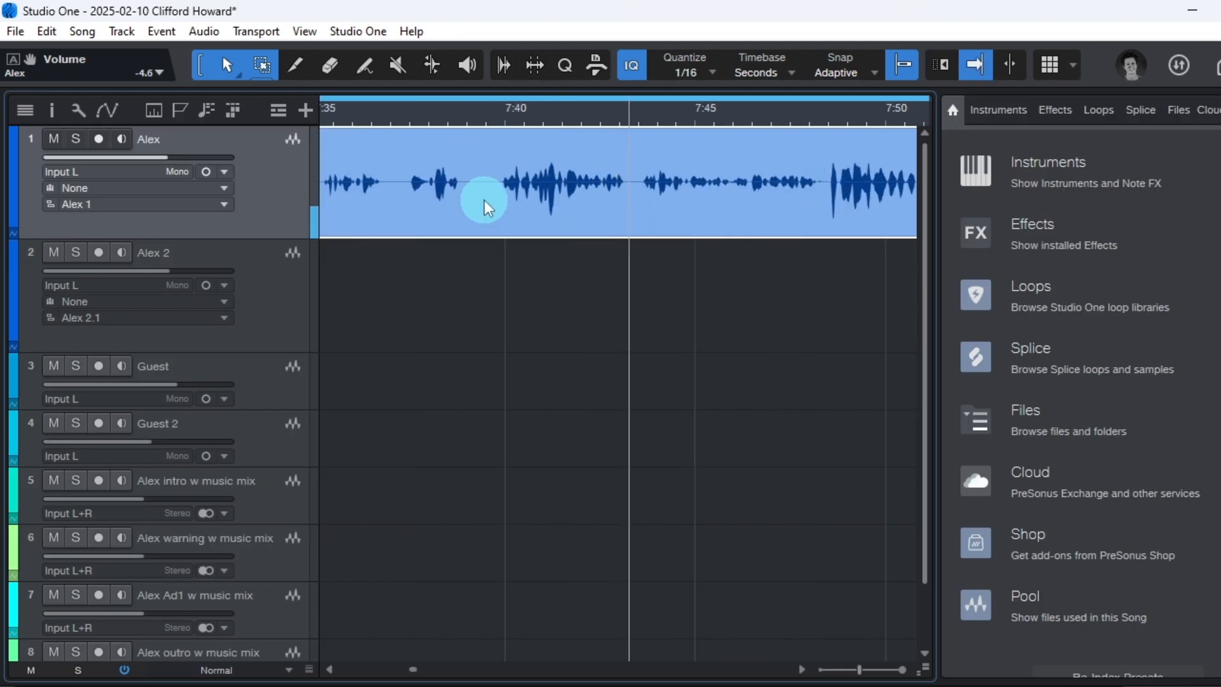
Step: Split the voice recording on track 1 at about 7:39 and move its second part to start at about 10:00
{"action": "key", "text": "3"}
{"action": "left_click", "coordinate": [484, 200]}
{"action": "key", "text": "1"}
{"action": "scroll", "coordinate": [508, 115], "scroll_direction": "down", "scroll_amount": 15}
{"action": "left_click_drag", "start_coordinate": [527, 184], "coordinate": [576, 184]}
Step: Move the Ad1 clip on track 7 into the gap between the voice parts, starting at about 7:40
{"action": "left_click_drag", "start_coordinate": [527, 608], "coordinate": [486, 609]}
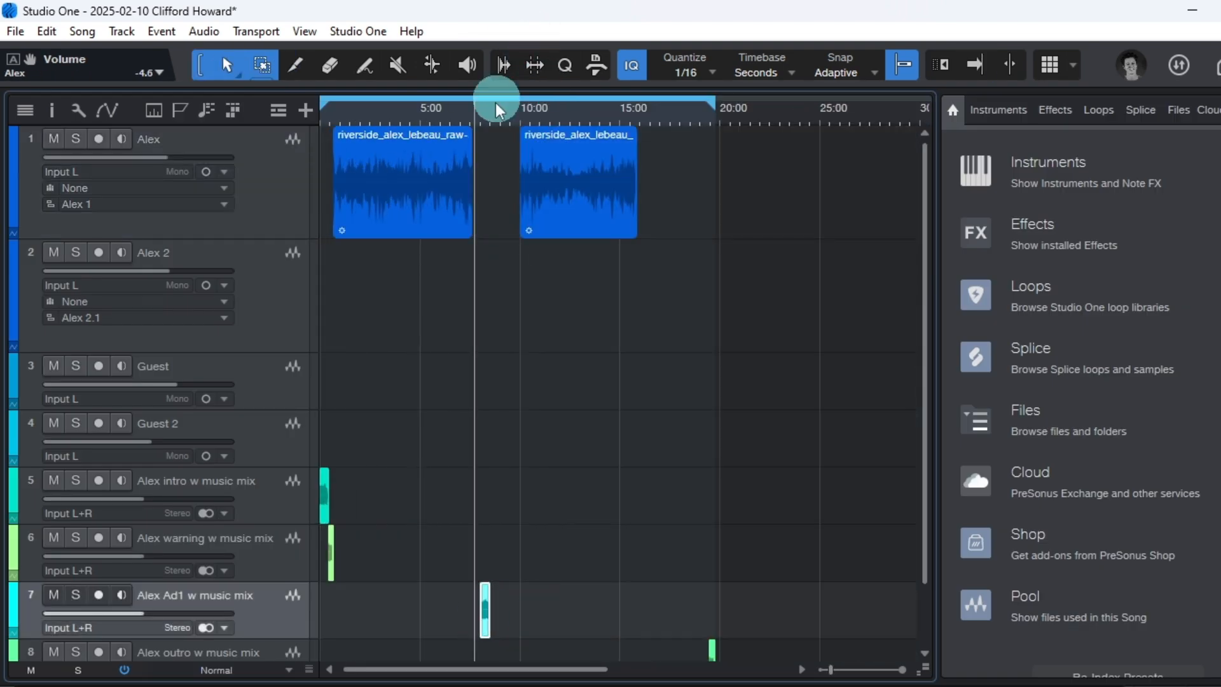
{"action": "scroll", "coordinate": [474, 110], "scroll_direction": "up", "scroll_amount": 15}
{"action": "left_click_drag", "start_coordinate": [801, 615], "coordinate": [577, 615]}
{"action": "left_click", "coordinate": [440, 115]}
{"action": "key", "text": "space"}
{"action": "left_click", "coordinate": [443, 117]}
{"action": "scroll", "coordinate": [443, 118], "scroll_direction": "up", "scroll_amount": 7}
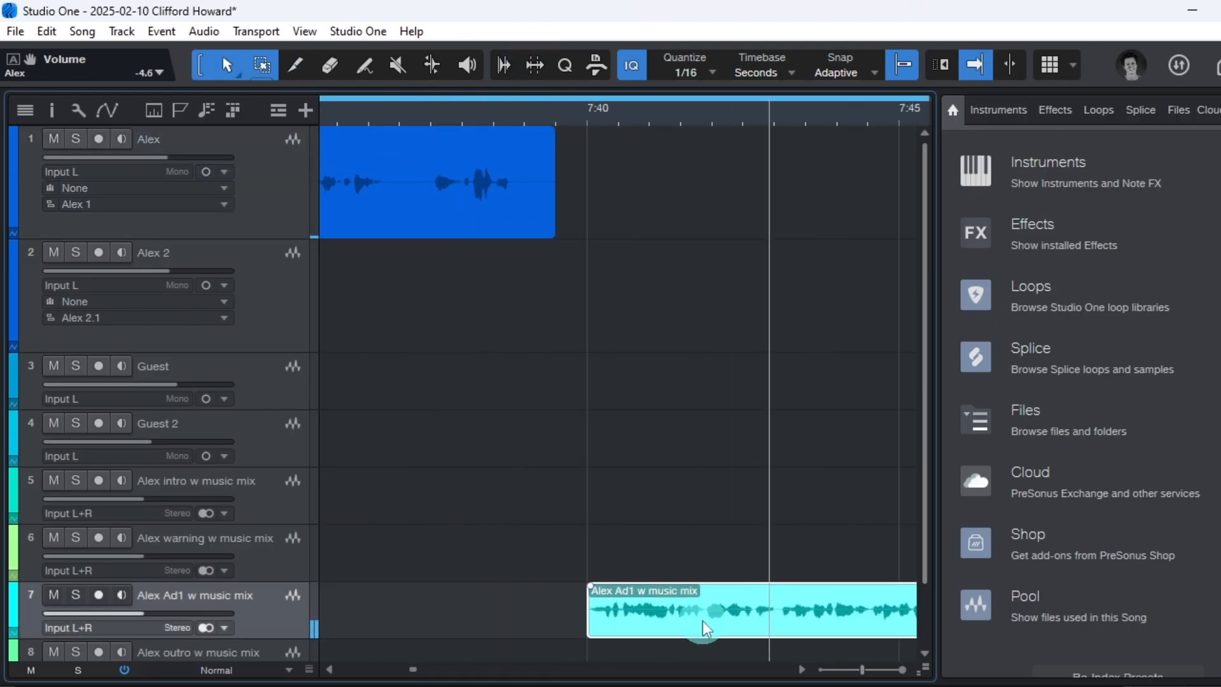
Step: Shift the Ad1 clip slightly earlier so it starts where the first voice part ends, and play the transition
{"action": "left_click", "coordinate": [477, 119]}
{"action": "key", "text": "space"}
{"action": "left_click_drag", "start_coordinate": [704, 626], "coordinate": [603, 620]}
{"action": "left_click", "coordinate": [482, 119]}
{"action": "key", "text": "space"}
{"action": "scroll", "coordinate": [691, 122], "scroll_direction": "down", "scroll_amount": 10}
{"action": "scroll", "coordinate": [649, 267], "scroll_direction": "down", "scroll_amount": 3}
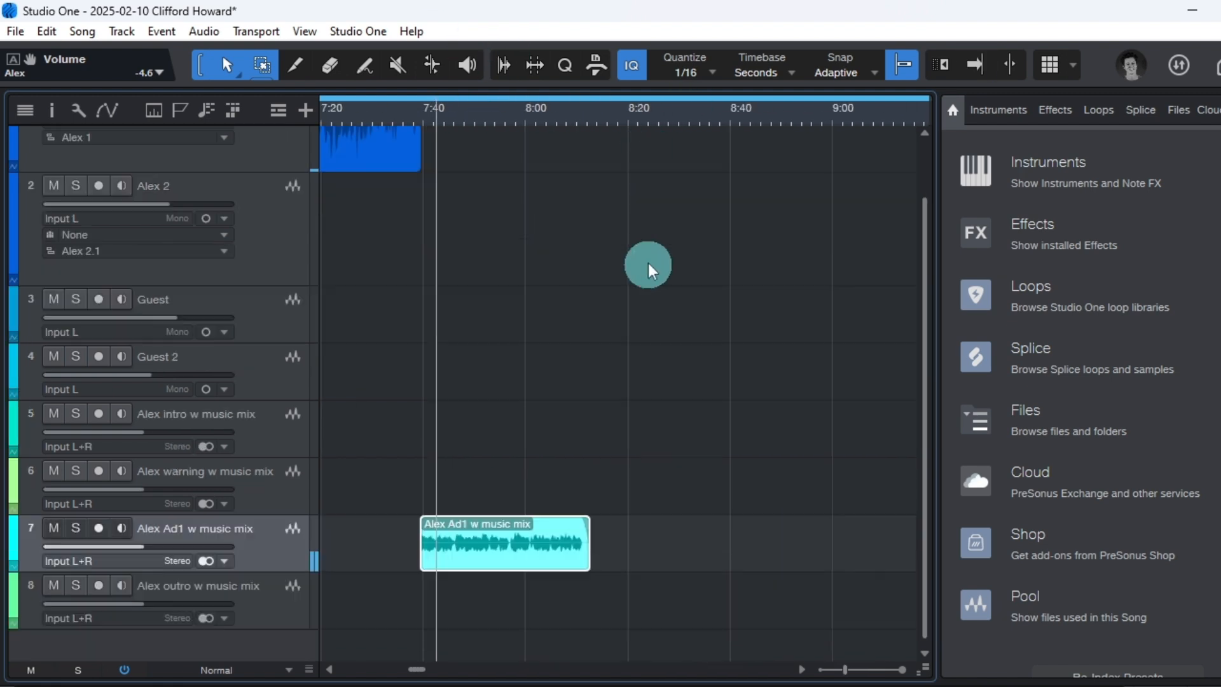
Step: Move the second voice part to start at about 8:12, right at the end of the Ad1 clip, and play the transition
{"action": "scroll", "coordinate": [606, 113], "scroll_direction": "down", "scroll_amount": 5}
{"action": "left_click_drag", "start_coordinate": [816, 159], "coordinate": [700, 167]}
{"action": "scroll", "coordinate": [604, 113], "scroll_direction": "up", "scroll_amount": 8}
{"action": "left_click", "coordinate": [529, 113]}
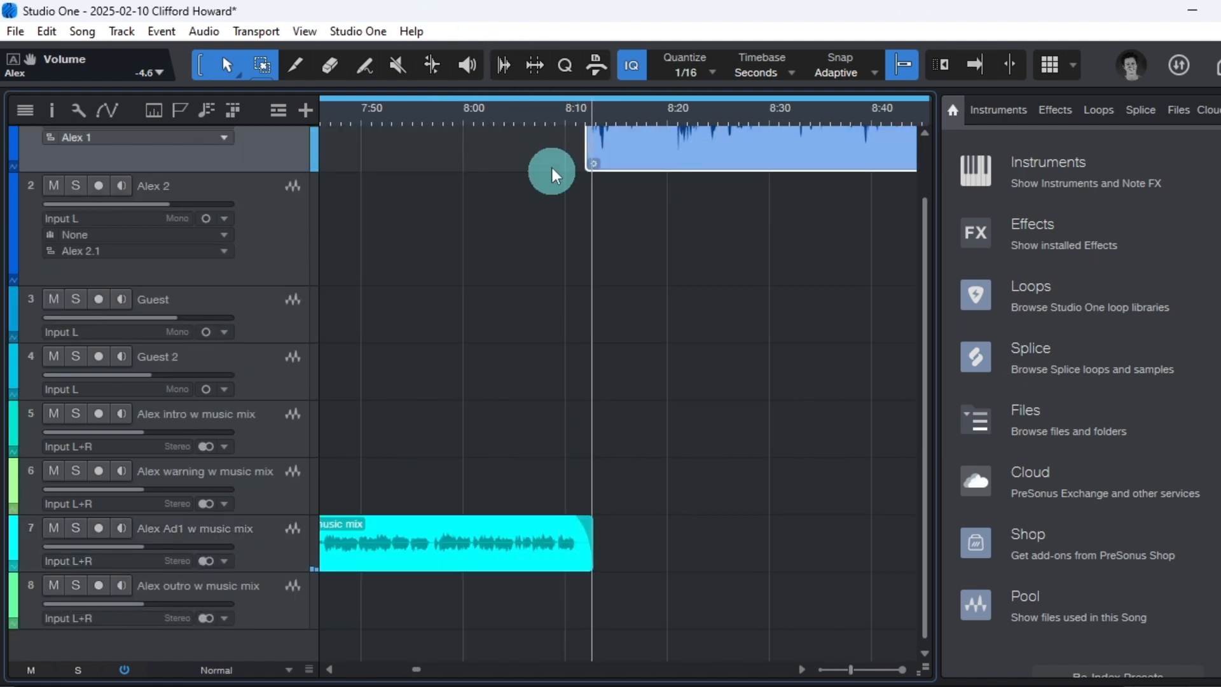
Step: Move the outro clip to start at about 14:03 and shorten the end of the second voice part to meet it
{"action": "scroll", "coordinate": [569, 113], "scroll_direction": "down", "scroll_amount": 10}
{"action": "scroll", "coordinate": [599, 115], "scroll_direction": "up", "scroll_amount": 4}
{"action": "left_click_drag", "start_coordinate": [756, 603], "coordinate": [495, 601]}
{"action": "scroll", "coordinate": [372, 113], "scroll_direction": "up", "scroll_amount": 8}
{"action": "left_click", "coordinate": [353, 118]}
{"action": "key", "text": "space"}
{"action": "scroll", "coordinate": [485, 381], "scroll_direction": "up", "scroll_amount": 3}
{"action": "left_click_drag", "start_coordinate": [485, 217], "coordinate": [465, 216]}
{"action": "scroll", "coordinate": [802, 425], "scroll_direction": "down", "scroll_amount": 3}
Step: Set the loop range from the song's start to the end of the outro clip, about 14:21 long
{"action": "left_click_drag", "start_coordinate": [865, 99], "coordinate": [432, 100]}
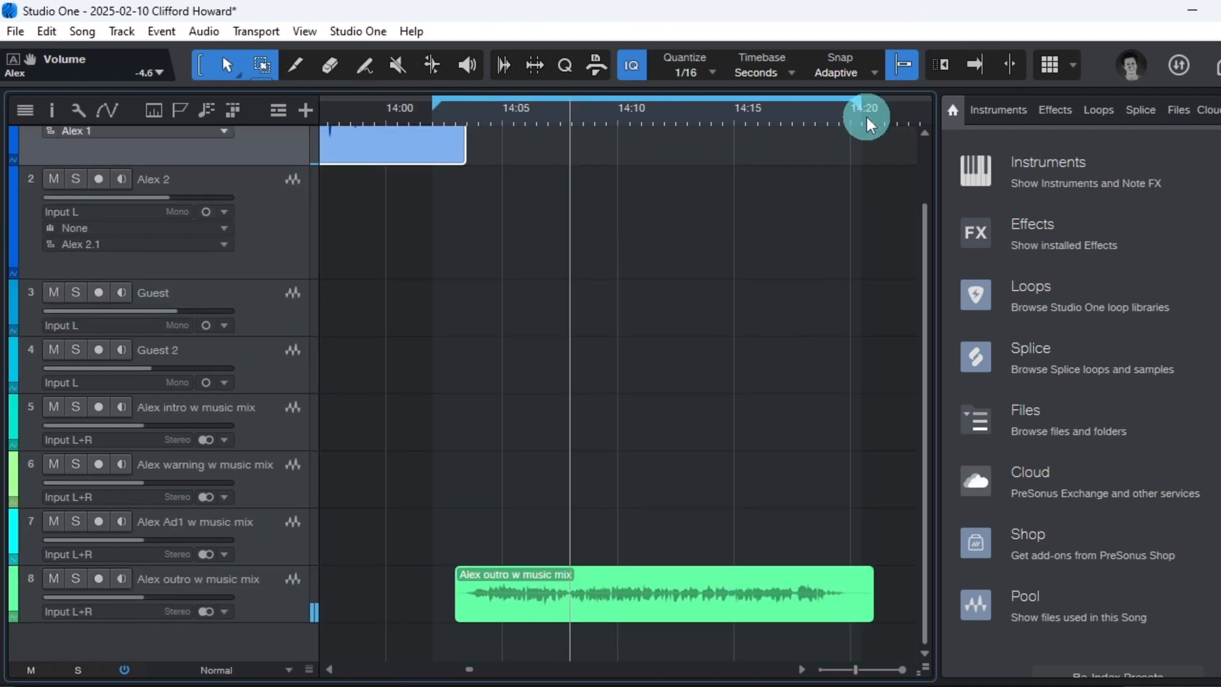
{"action": "scroll", "coordinate": [867, 117], "scroll_direction": "up", "scroll_amount": 5}
{"action": "left_click_drag", "start_coordinate": [746, 103], "coordinate": [321, 105]}
{"action": "left_click", "coordinate": [816, 603]}
{"action": "scroll", "coordinate": [753, 110], "scroll_direction": "down", "scroll_amount": 10}
{"action": "scroll", "coordinate": [410, 109], "scroll_direction": "down", "scroll_amount": 8}
{"action": "left_click_drag", "start_coordinate": [322, 117], "coordinate": [452, 95]}
{"action": "scroll", "coordinate": [519, 327], "scroll_direction": "up", "scroll_amount": 3}
{"action": "key", "text": "space"}
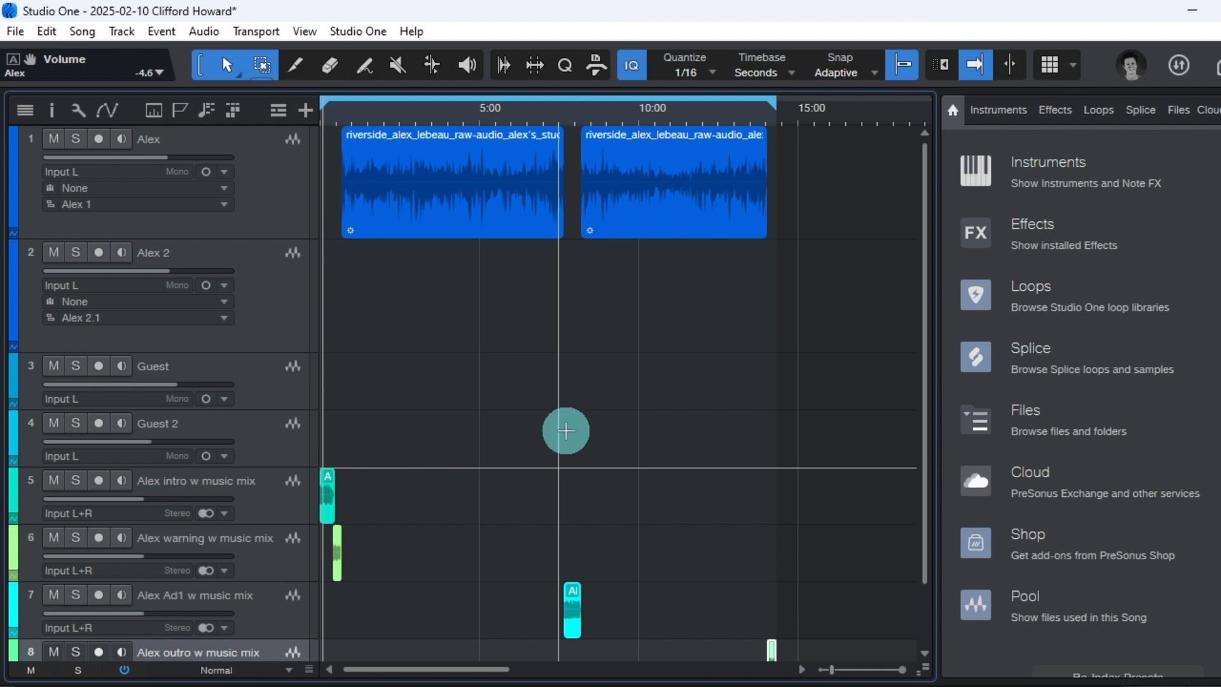
Step: Export the mixdown, replacing the filename text after the host's name with "S2 Ep2.PFAS consumer product Apple Watchband"
{"action": "left_click", "coordinate": [82, 31]}
{"action": "left_click", "coordinate": [178, 90]}
{"action": "left_click", "coordinate": [422, 155]}
{"action": "left_click_drag", "start_coordinate": [448, 155], "coordinate": [699, 127]}
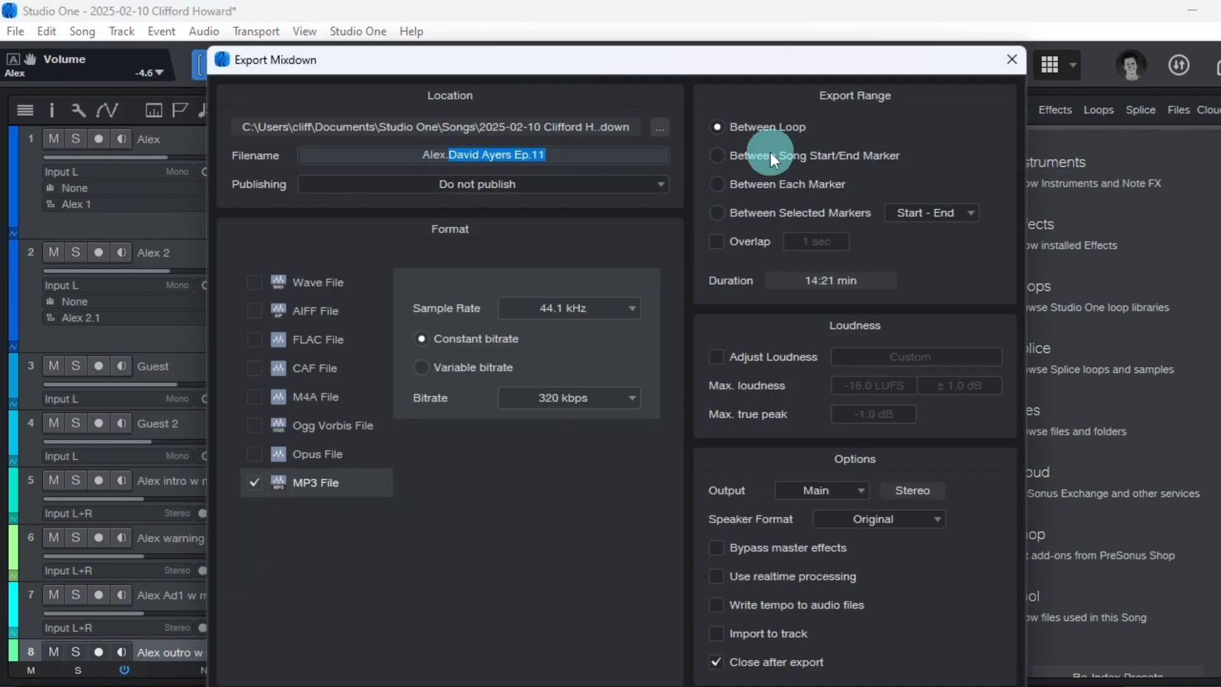
{"action": "type", "text": "Ep2.PFAS consumer product Apple"}
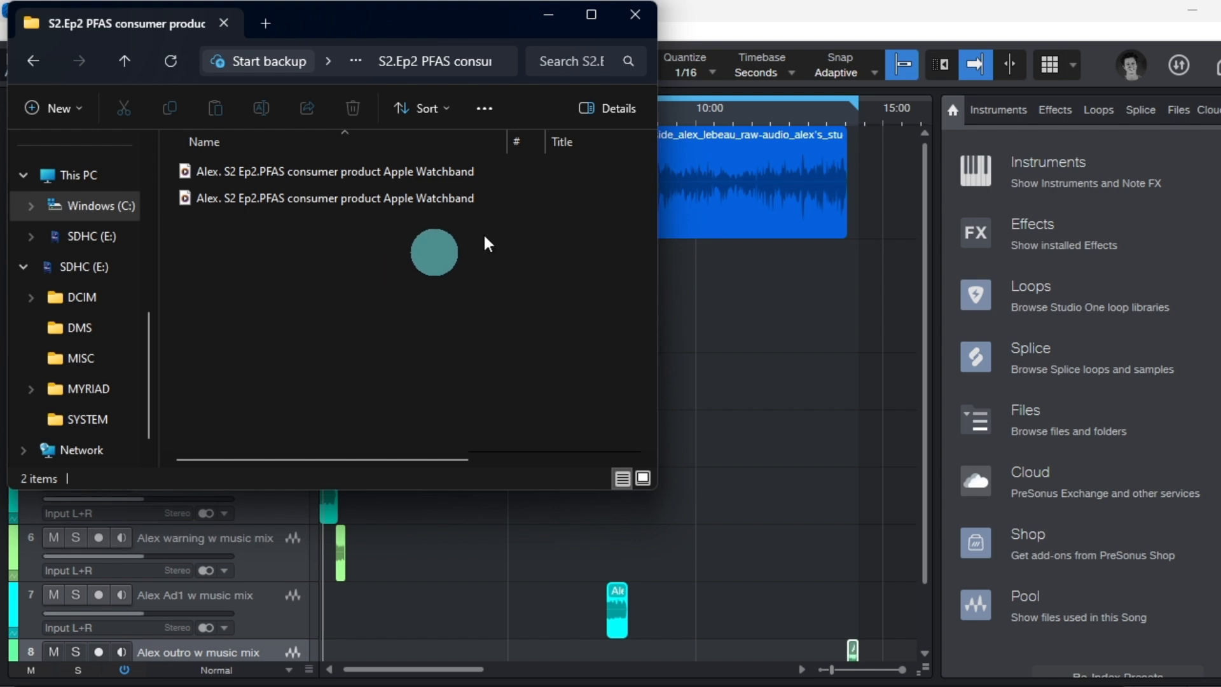
Step: Check each of the two exported mixdown files in the episode folder
{"action": "left_click", "coordinate": [444, 173]}
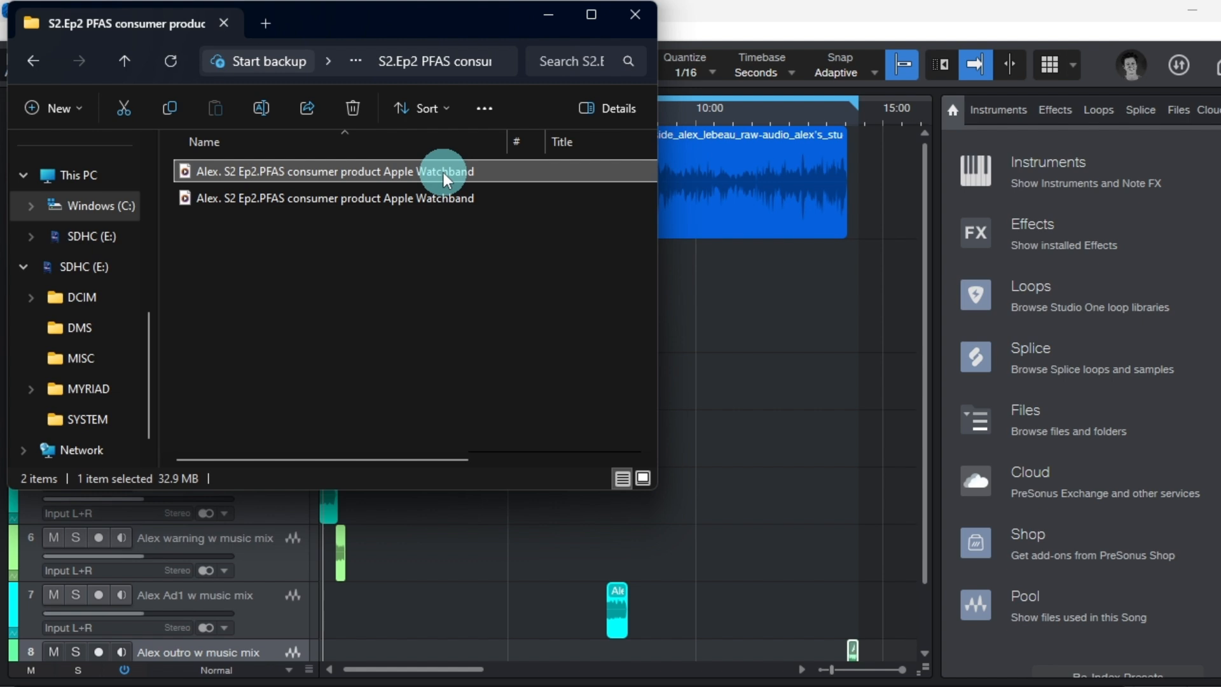
{"action": "left_click", "coordinate": [446, 200]}
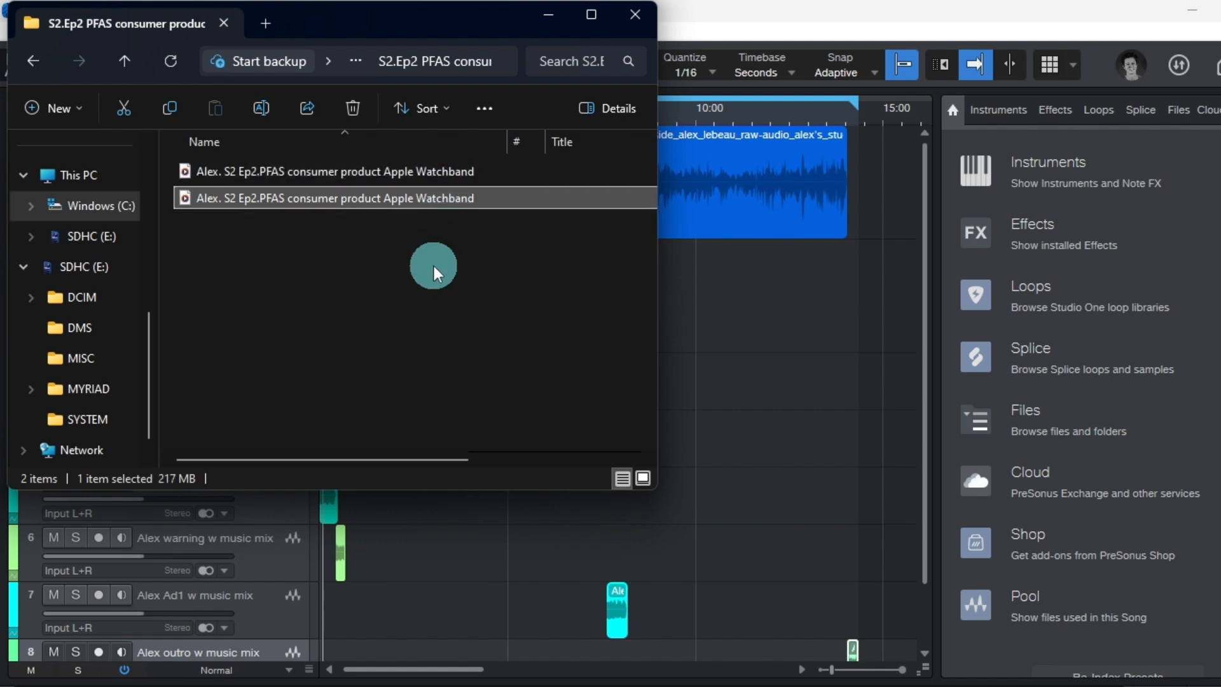